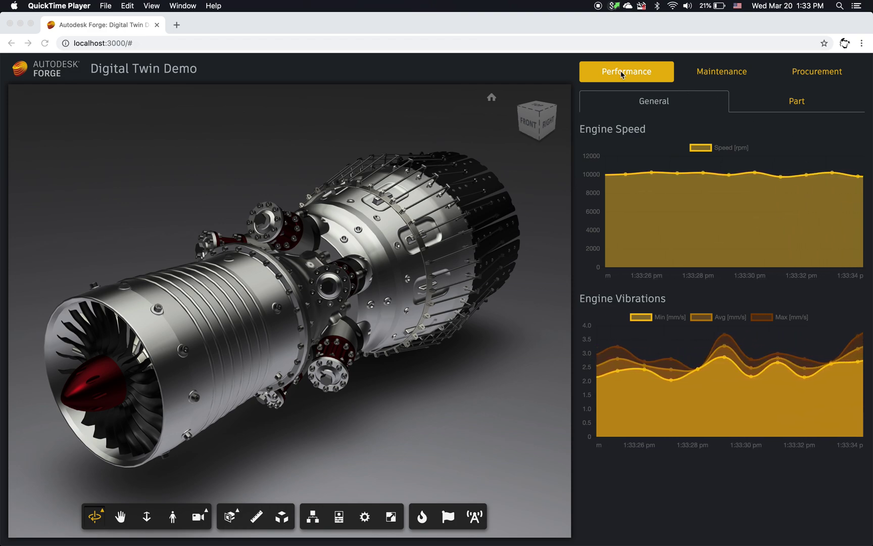
# - Bring the demo page forward and tour the Maintenance, Procurement and Performance panels
pyautogui.click(637, 79)
pyautogui.click(710, 80)
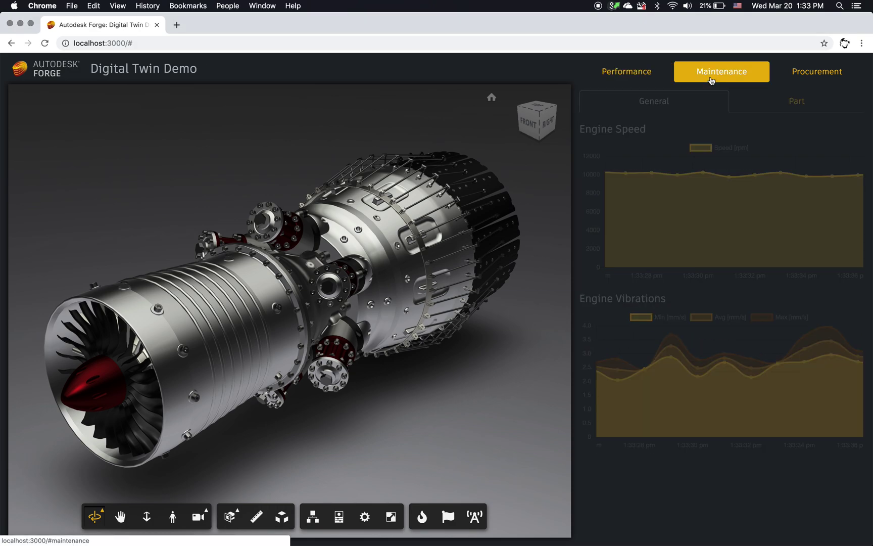
pyautogui.click(829, 72)
pyautogui.click(625, 72)
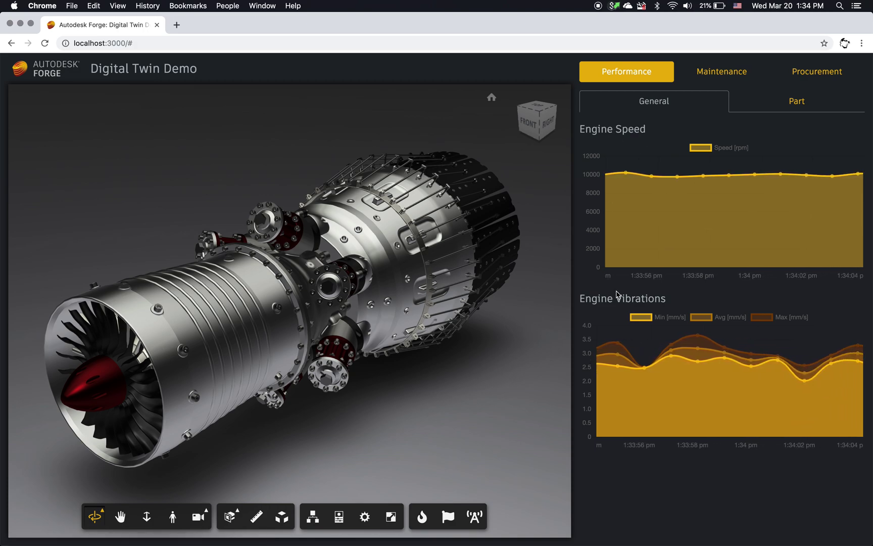
# - Toggle the Speed, Avg vibration and Min vibration chart series off and back on
pyautogui.click(701, 148)
pyautogui.click(701, 149)
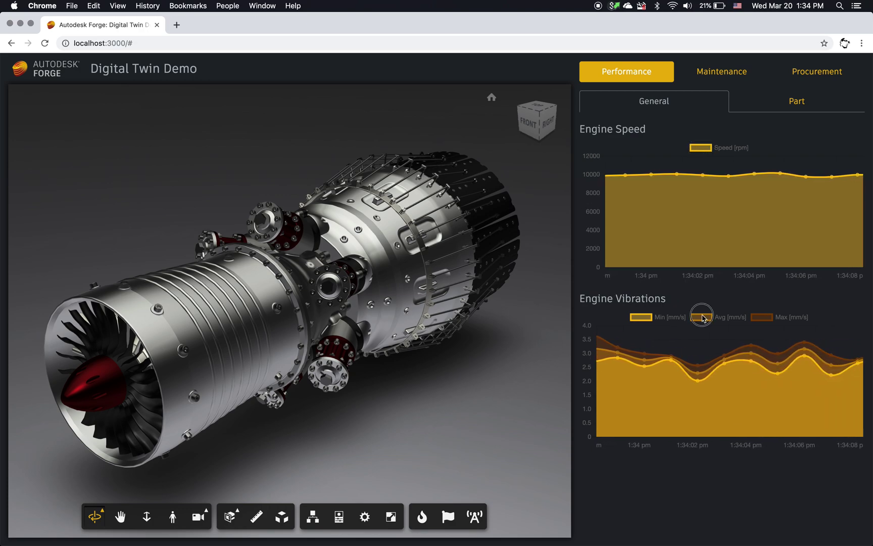
pyautogui.click(702, 317)
pyautogui.click(702, 317)
pyautogui.click(646, 317)
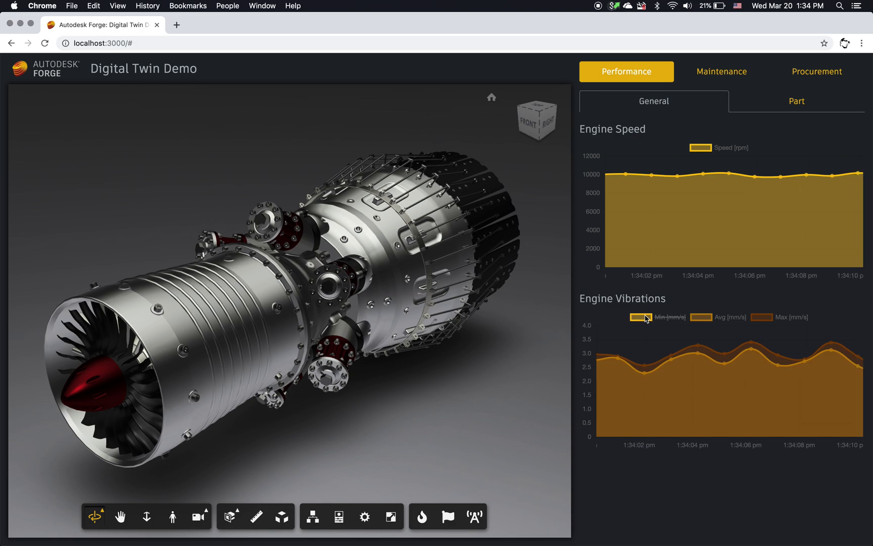
pyautogui.click(645, 317)
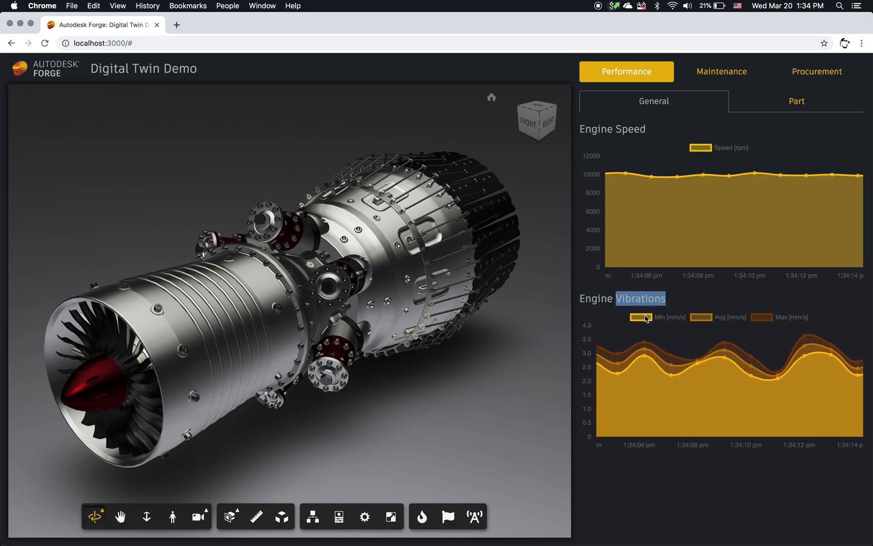
# - In the Part view, check the fan casing's temperature, then deselect it
pyautogui.click(803, 106)
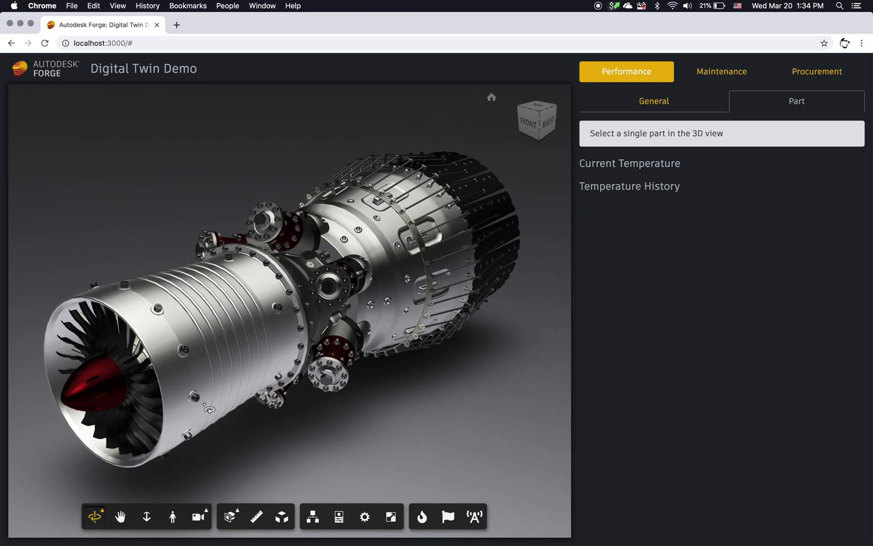
pyautogui.moveTo(140, 243)
pyautogui.mouseDown()
pyautogui.moveTo(168, 232)
pyautogui.moveTo(156, 243)
pyautogui.mouseUp()
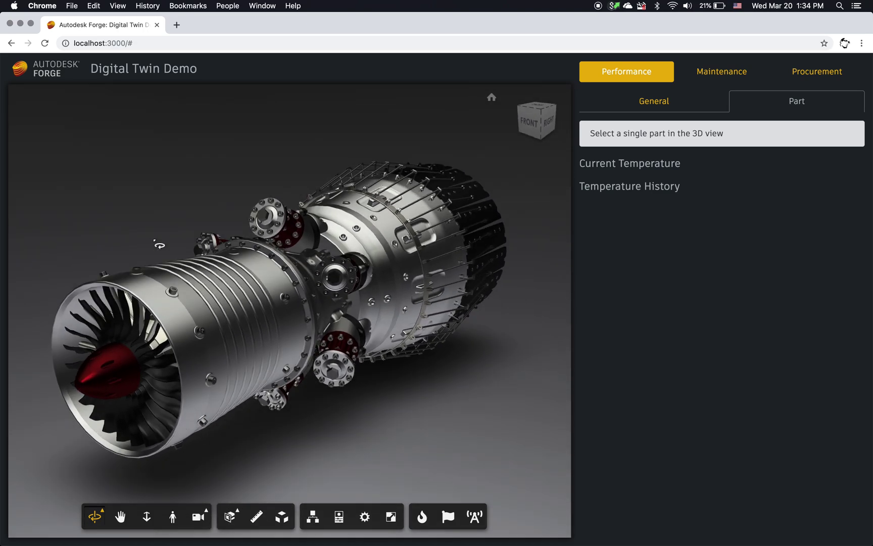
pyautogui.click(233, 334)
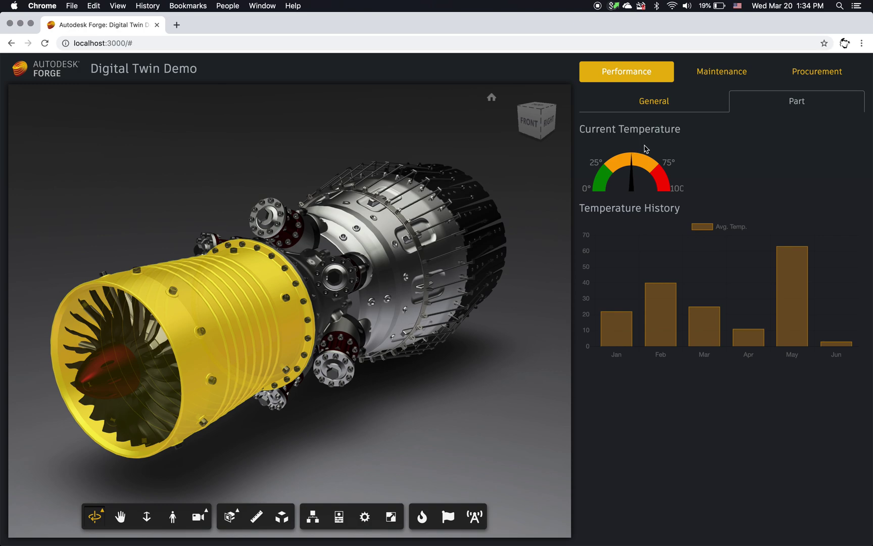
pyautogui.click(495, 407)
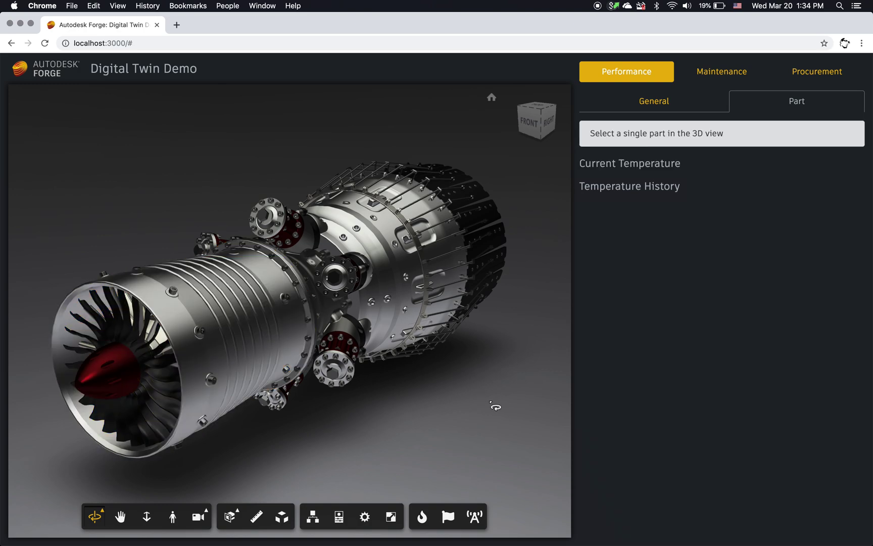
# - Show the Maintenance panel's Revisions tab and orbit the engine slightly
pyautogui.click(723, 80)
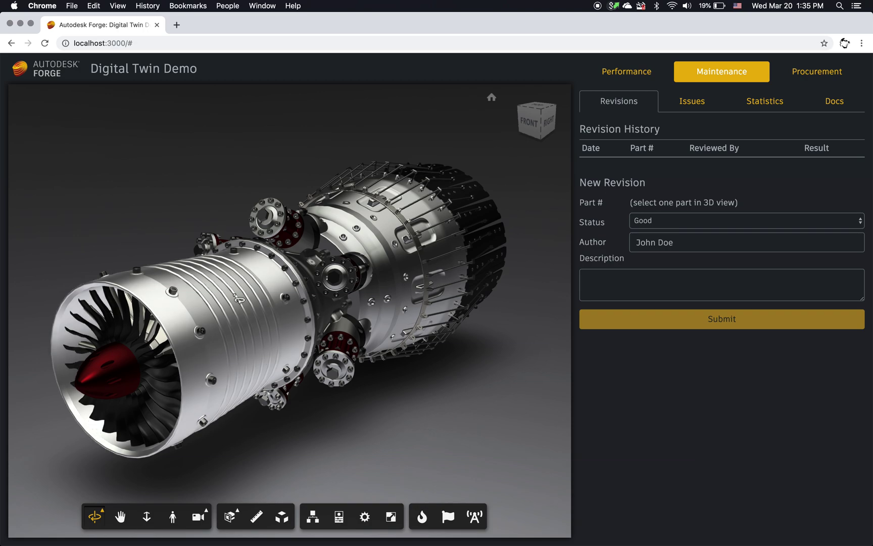
pyautogui.moveTo(389, 460)
pyautogui.mouseDown()
pyautogui.moveTo(403, 459)
pyautogui.moveTo(373, 461)
pyautogui.mouseUp()
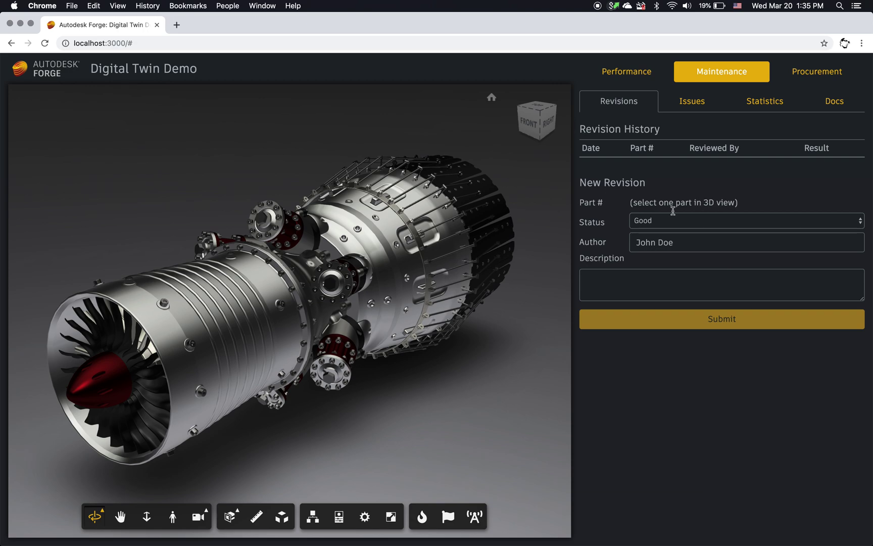
# - Submit a revision for fan casing part 1124 with the reviewer's name and 'Looking good!'
pyautogui.click(201, 319)
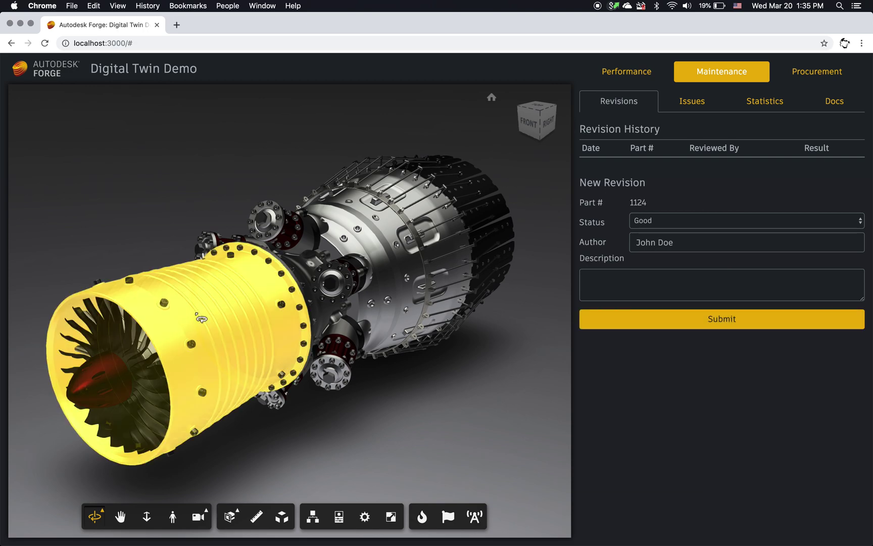
pyautogui.moveTo(404, 427); pyautogui.dragTo(598, 336)
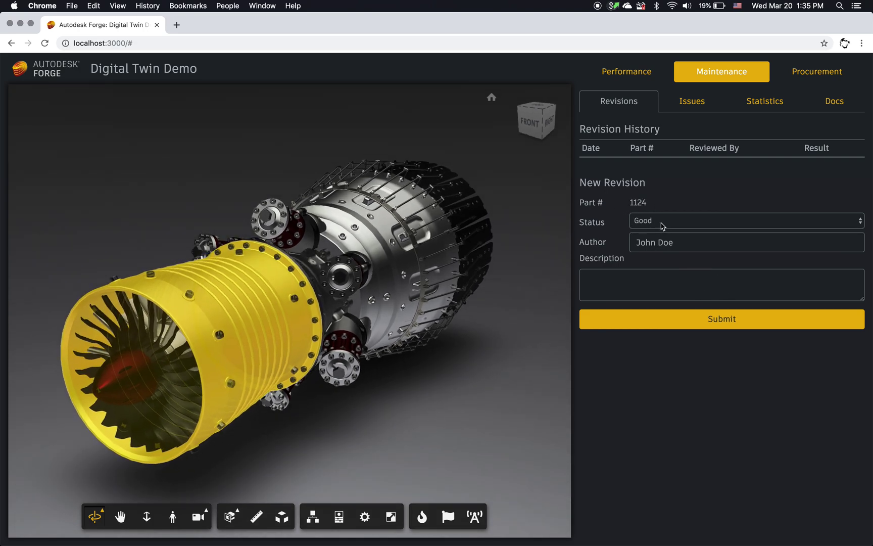
pyautogui.tripleClick(689, 242)
pyautogui.write('Petr Broz')
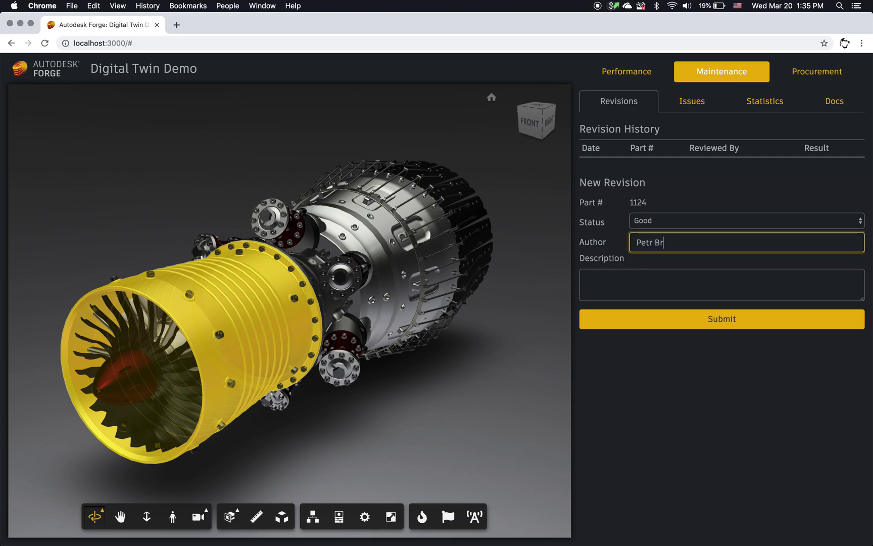
pyautogui.press('Tab')
pyautogui.write('Looking good')
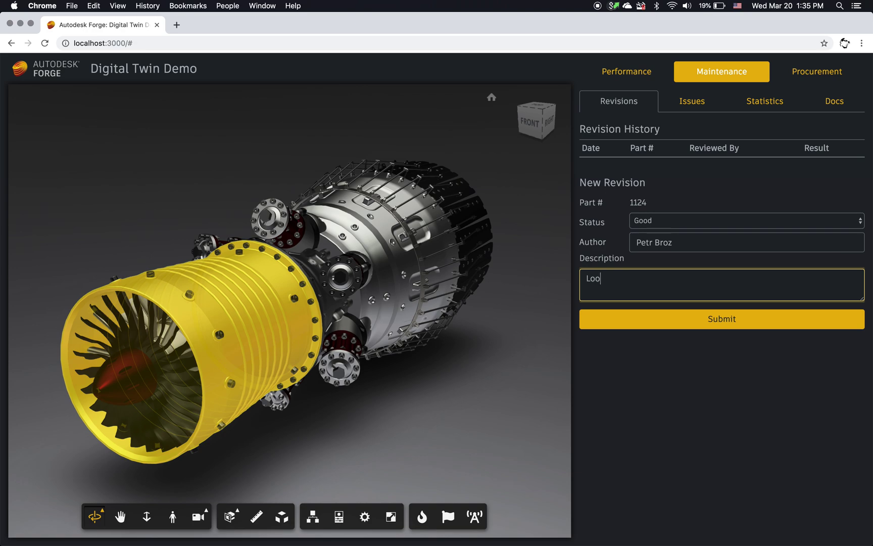
pyautogui.write('!')
pyautogui.click(710, 326)
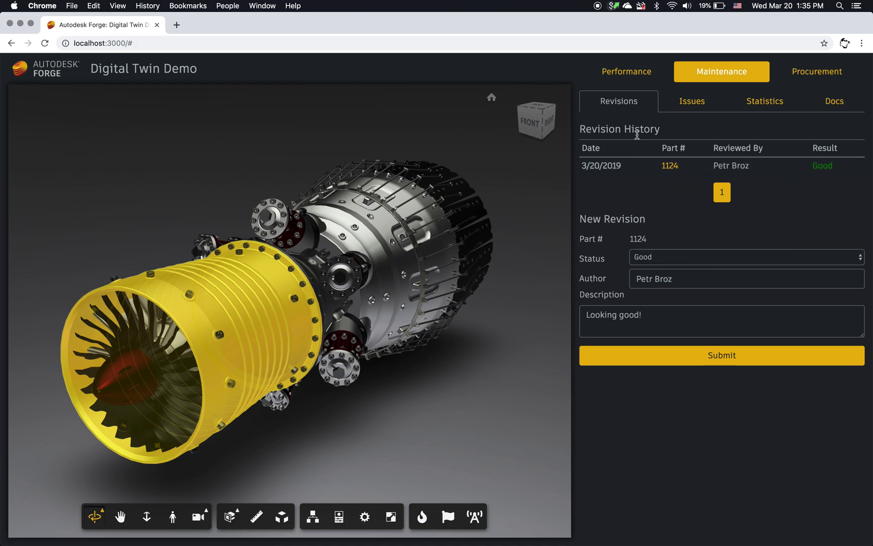
# - Submit a Bad revision for combustor part 5 described as 'Looking bad!'
pyautogui.click(451, 390)
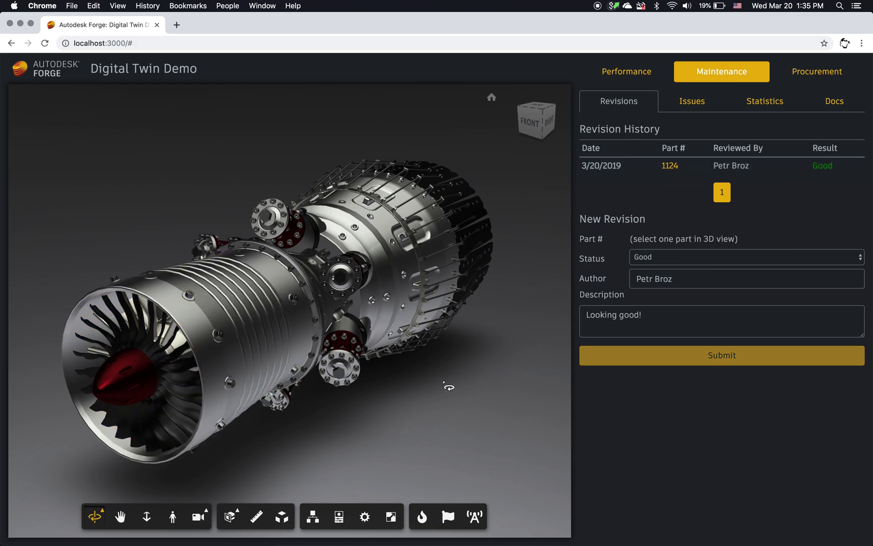
pyautogui.click(378, 238)
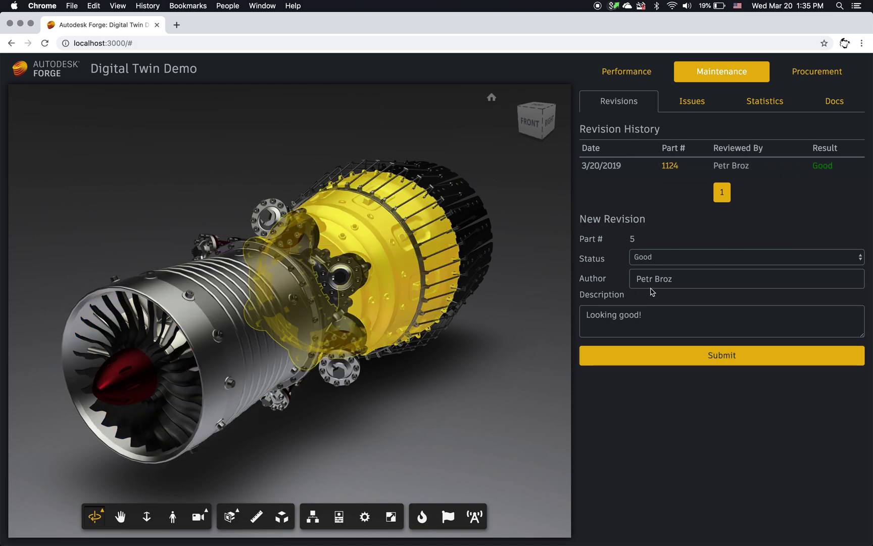
pyautogui.click(667, 257)
pyautogui.click(649, 266)
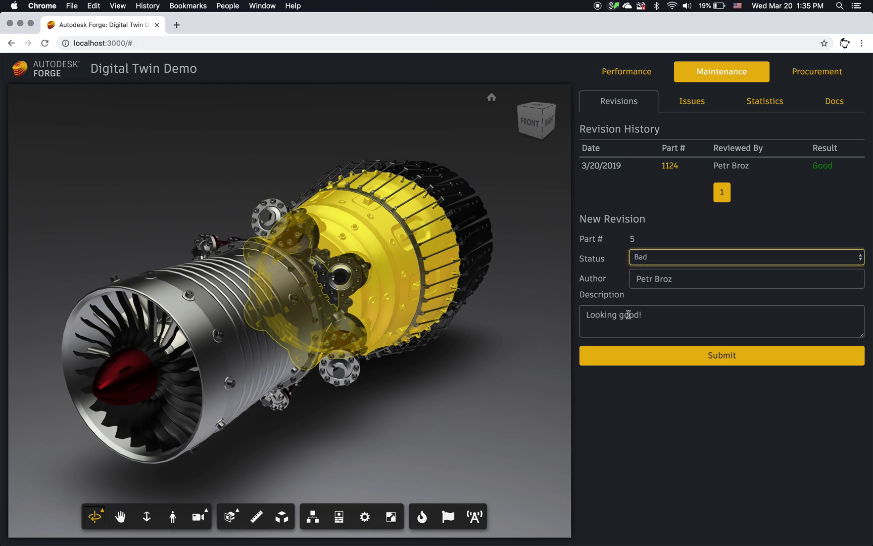
pyautogui.doubleClick(633, 315)
pyautogui.write('bad')
pyautogui.click(702, 367)
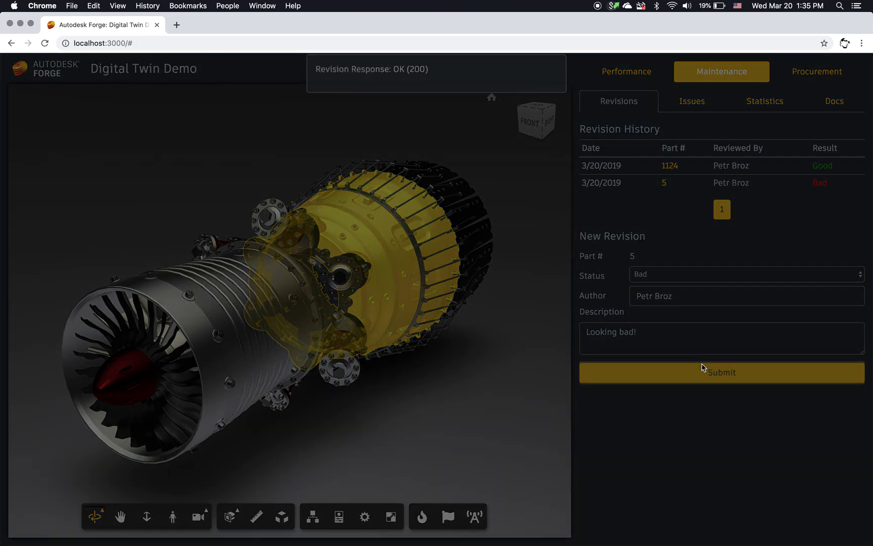
pyautogui.press('Return')
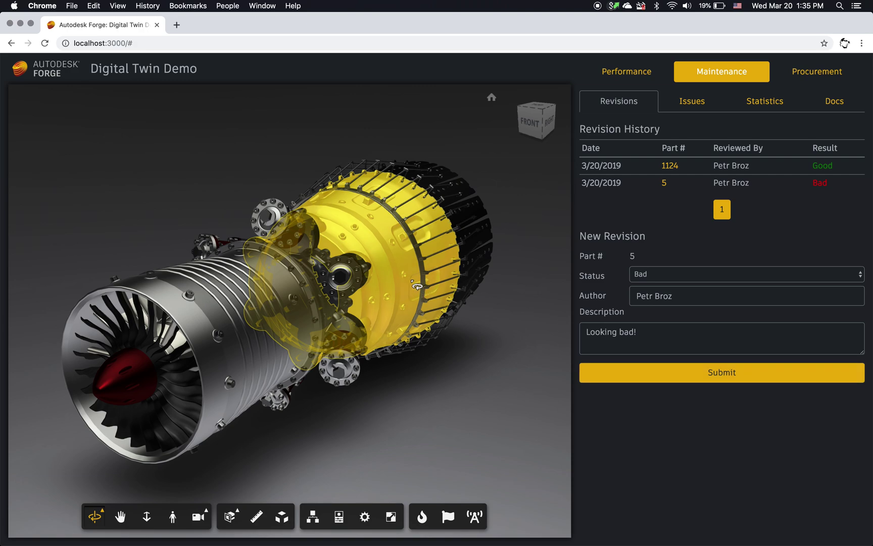
# - Submit a Good revision for hex part 756 described as 'Looking ok!', then deselect
pyautogui.click(340, 277)
pyautogui.click(659, 274)
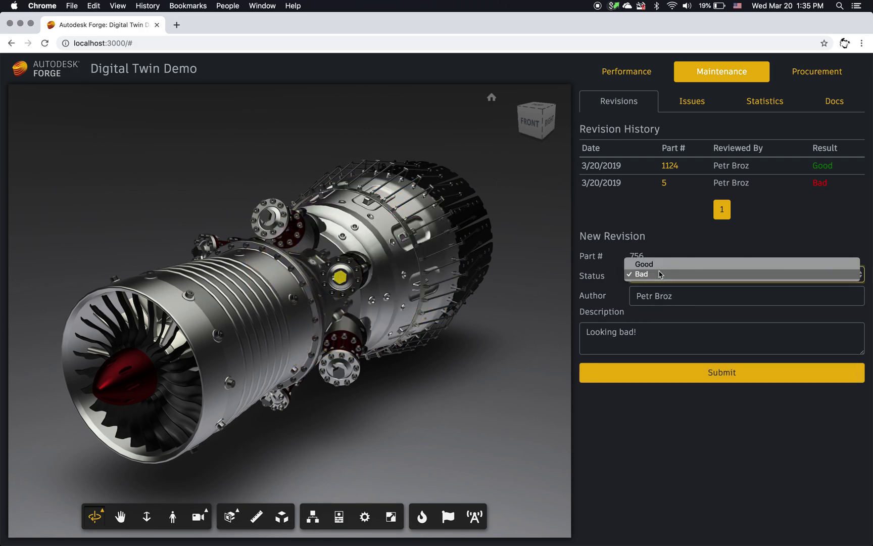
pyautogui.click(657, 263)
pyautogui.doubleClick(627, 331)
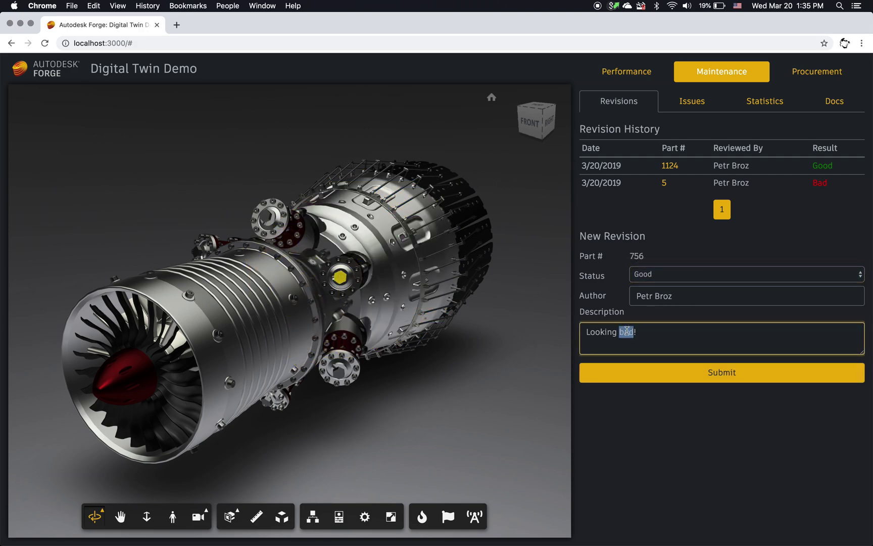
pyautogui.write('ok')
pyautogui.click(730, 376)
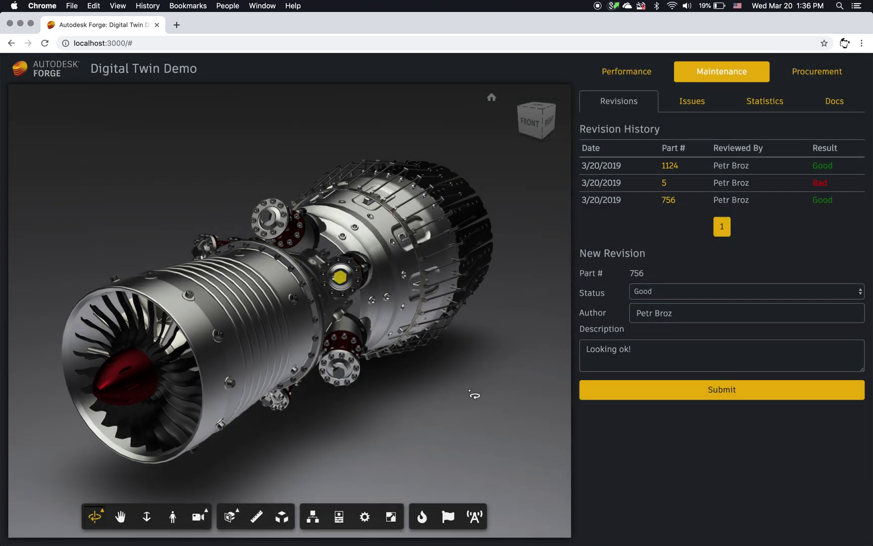
pyautogui.click(474, 395)
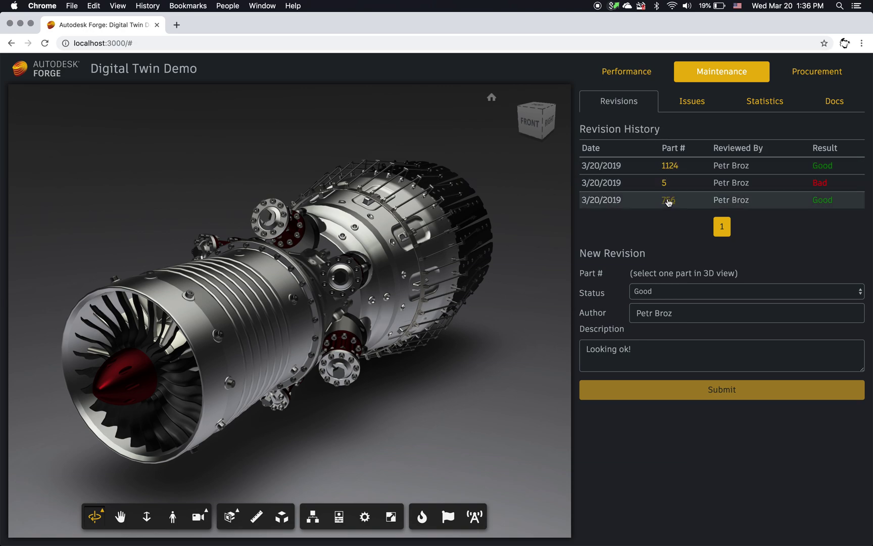
# - Locate parts 756, 5 and 1124 in the model from their Revision History rows
pyautogui.scroll(-2, 539, 267)
pyautogui.scroll(8, 552, 263)
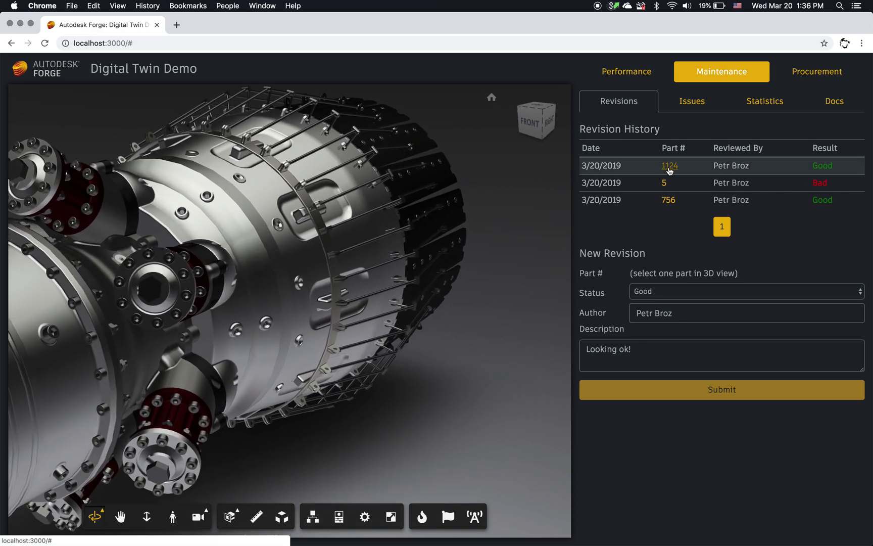
pyautogui.click(669, 200)
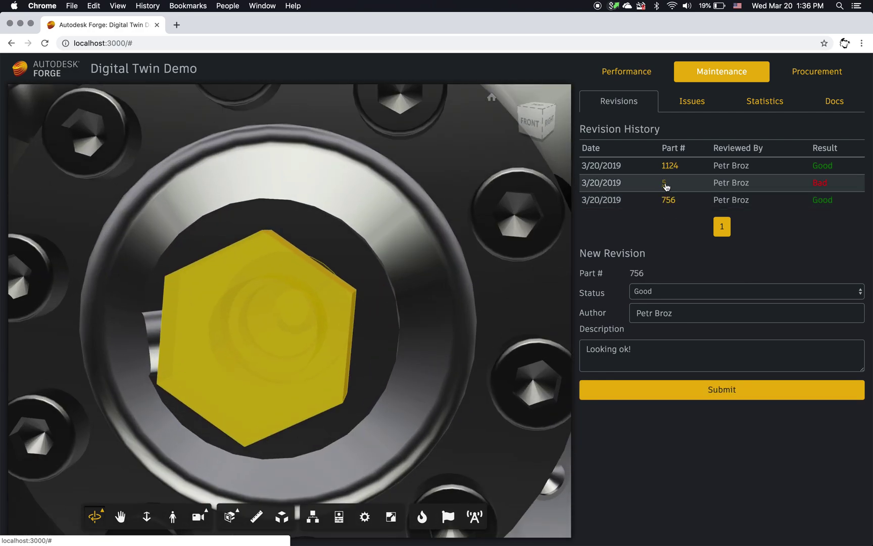
pyautogui.click(666, 183)
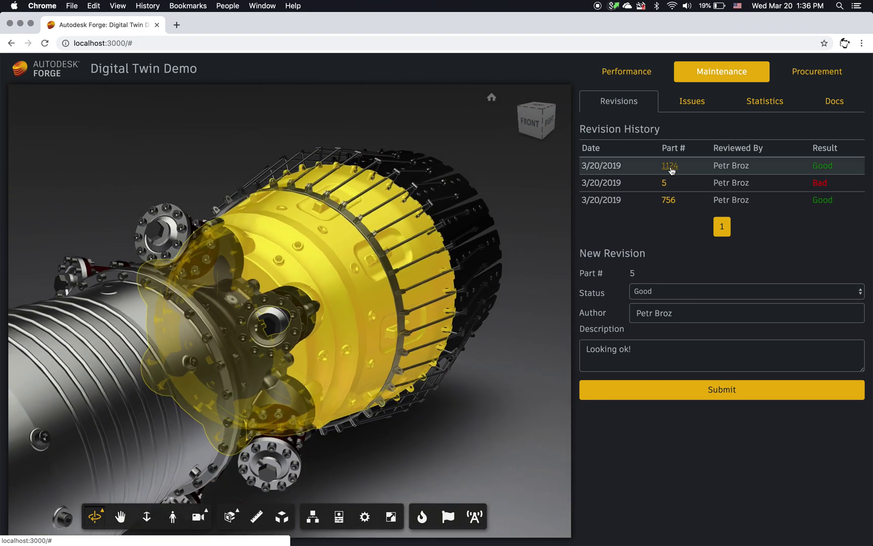
pyautogui.click(671, 166)
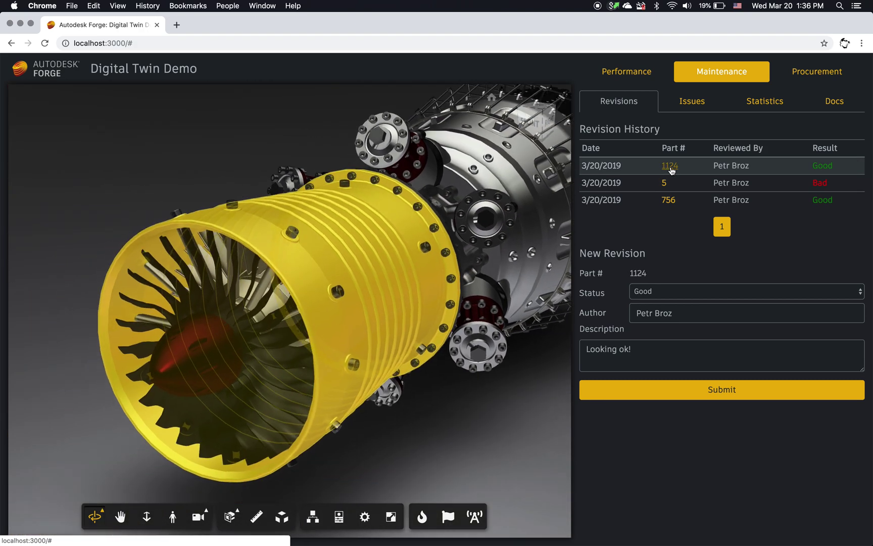
pyautogui.click(539, 376)
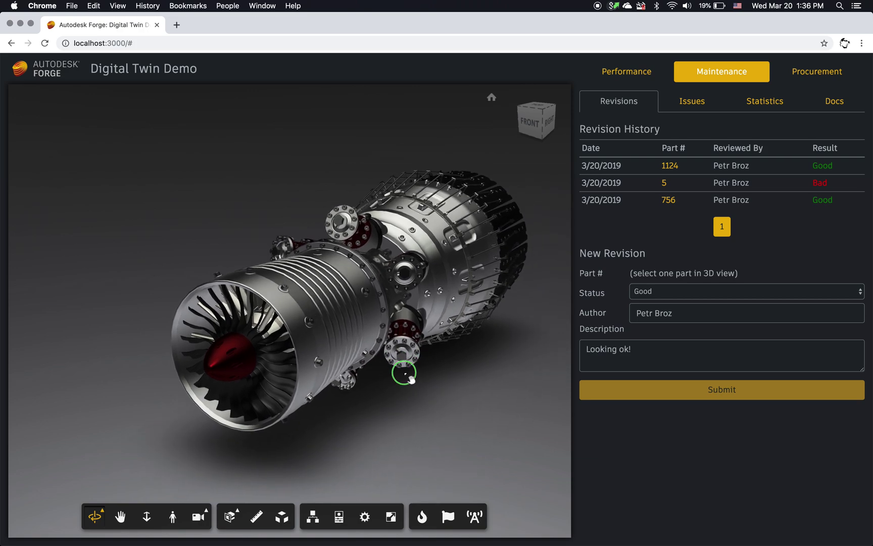
pyautogui.scroll(5, 405, 403)
pyautogui.moveTo(405, 403); pyautogui.dragTo(405, 429)
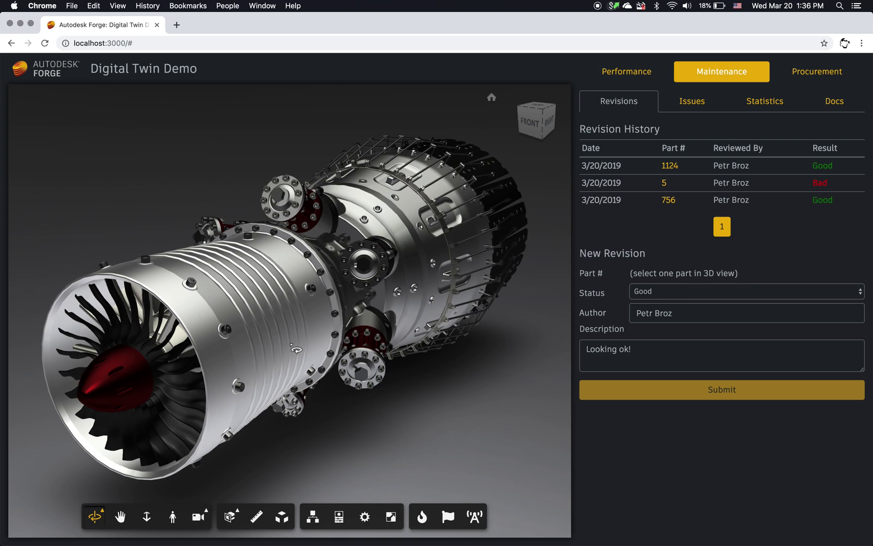
pyautogui.rightClick(235, 291)
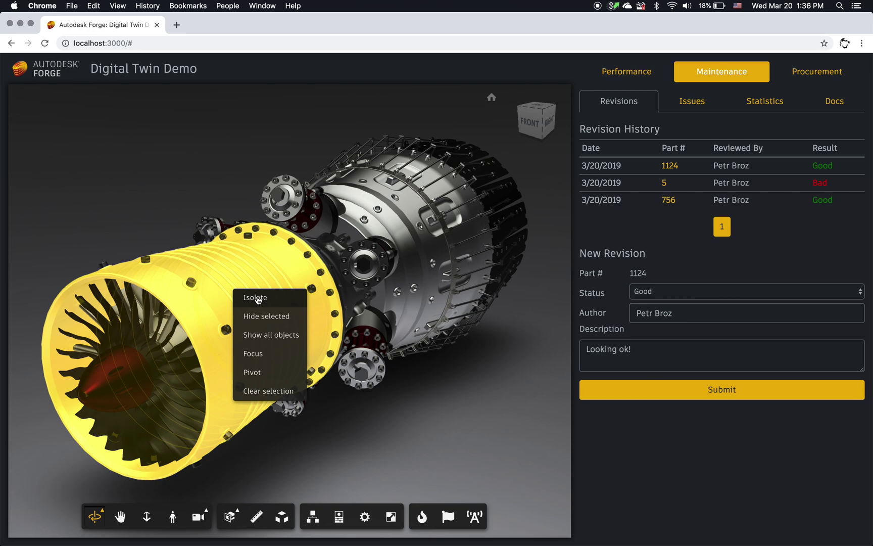
# - Isolate the fan casing, then show all objects again and orbit slightly
pyautogui.click(258, 298)
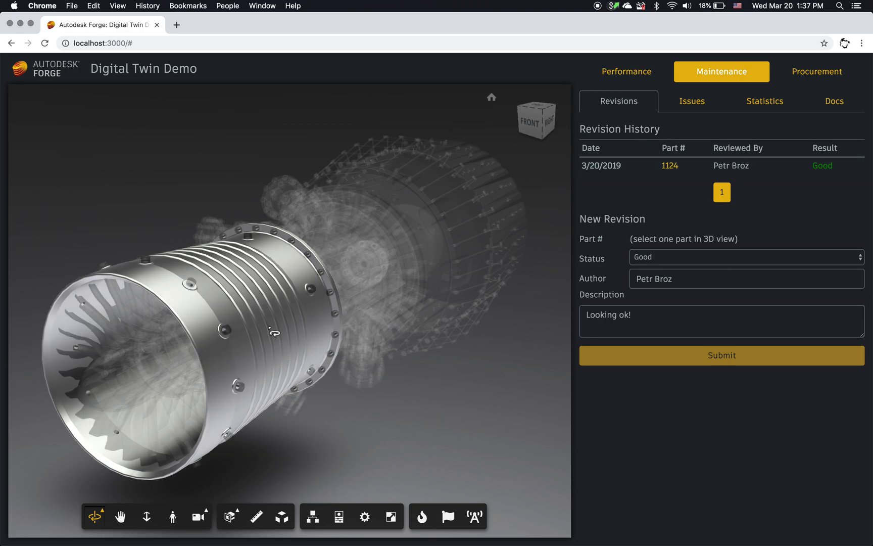
pyautogui.rightClick(379, 402)
pyautogui.click(399, 409)
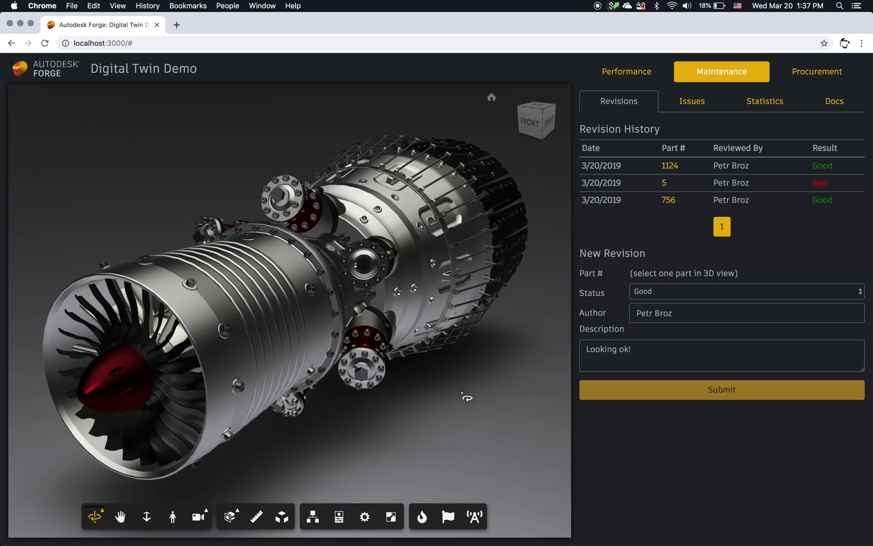
pyautogui.moveTo(464, 397); pyautogui.dragTo(436, 389)
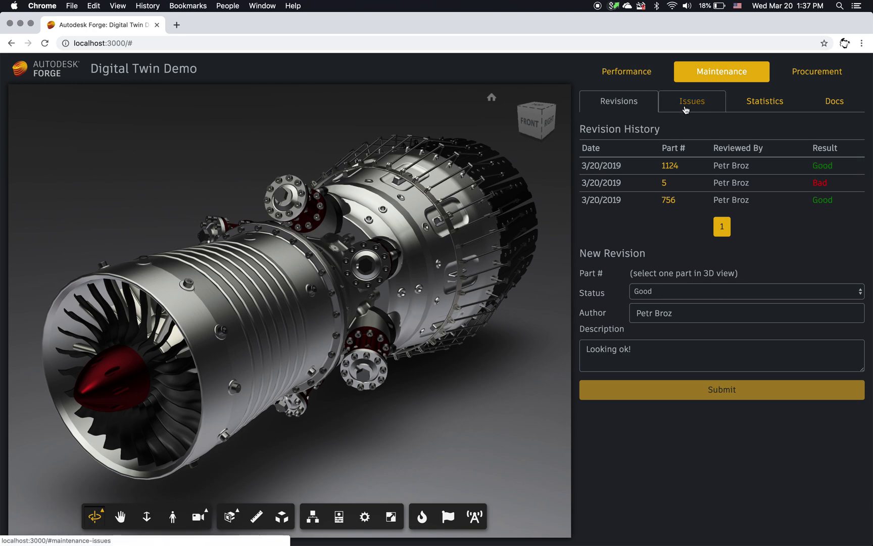
# - Log an issue titled 'There's a problem' against part 756 with the author's name
pyautogui.click(685, 110)
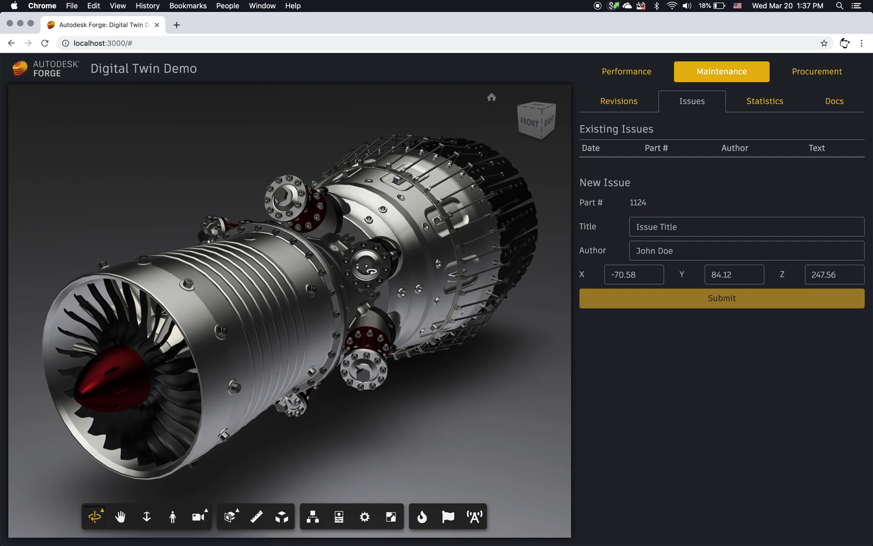
pyautogui.click(371, 270)
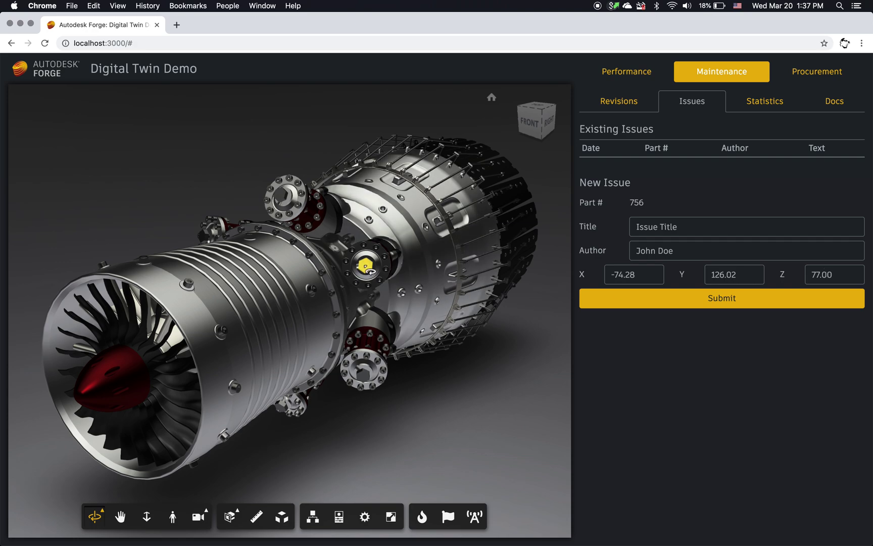
pyautogui.click(691, 228)
pyautogui.press('super+a')
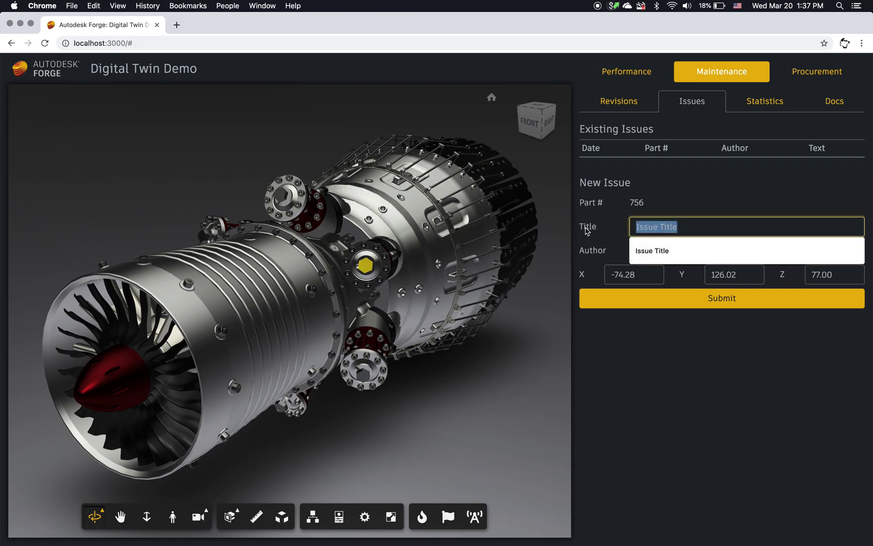
pyautogui.write("There's a p")
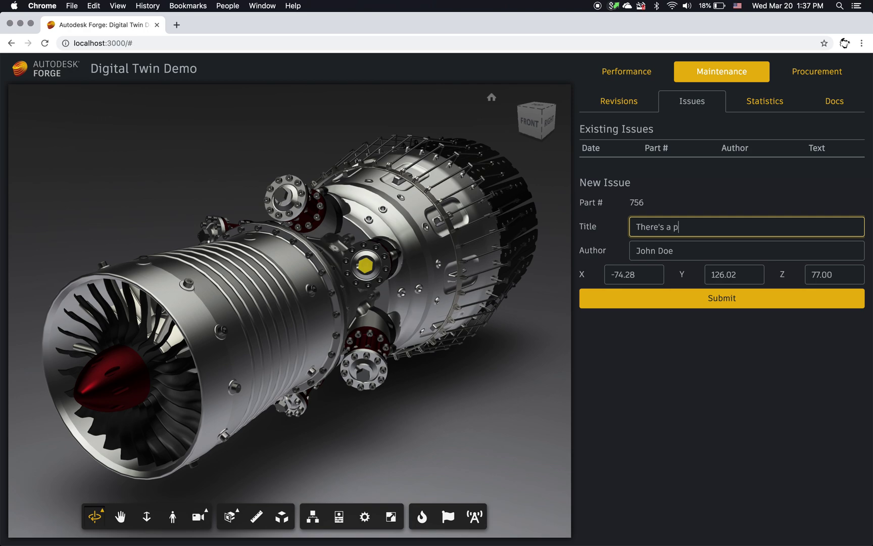
pyautogui.write('roblem')
pyautogui.press('Tab')
pyautogui.write('Petr')
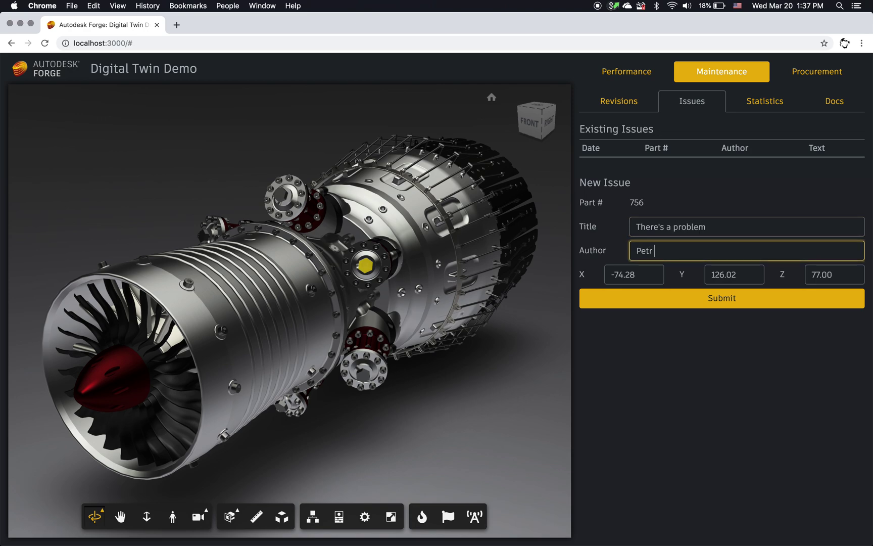
pyautogui.write(' Broz')
pyautogui.click(734, 304)
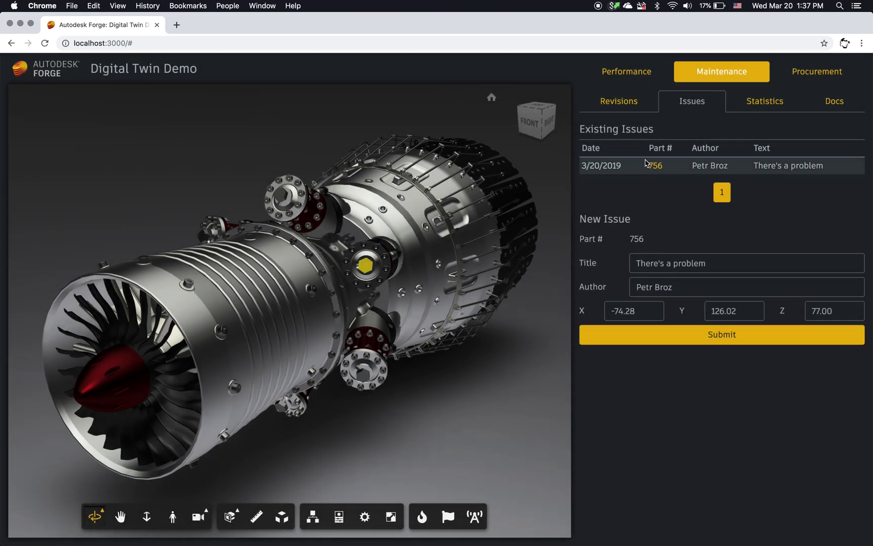
# - Focus on part 756 from its issue, then zoom out to the whole engine
pyautogui.click(654, 165)
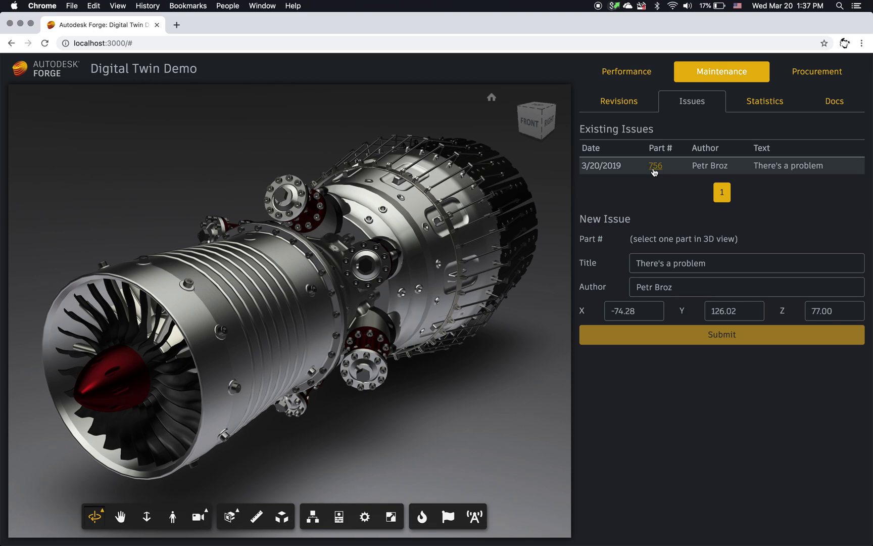
pyautogui.scroll(-5, 442, 427)
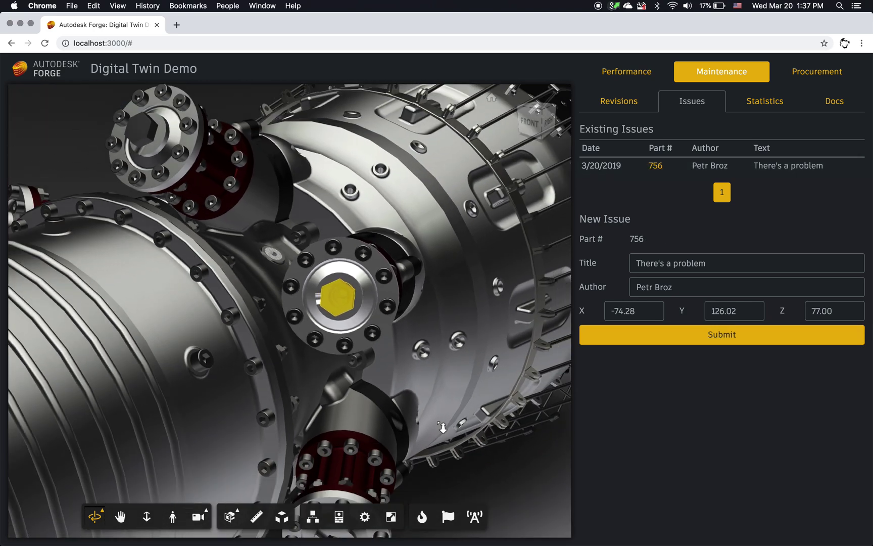
pyautogui.scroll(-5, 443, 427)
pyautogui.moveTo(468, 470); pyautogui.dragTo(432, 373)
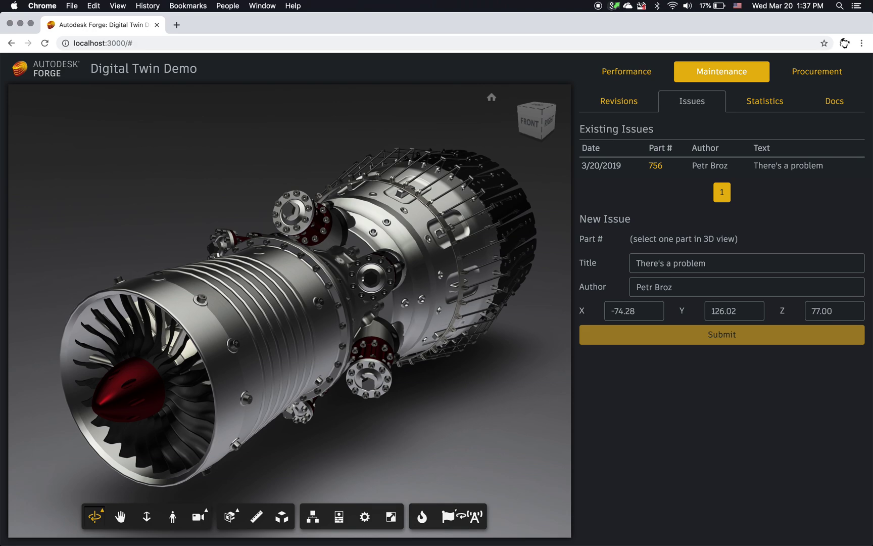
# - Show the issue markers, orbit around them, hide them and open Statistics
pyautogui.click(447, 522)
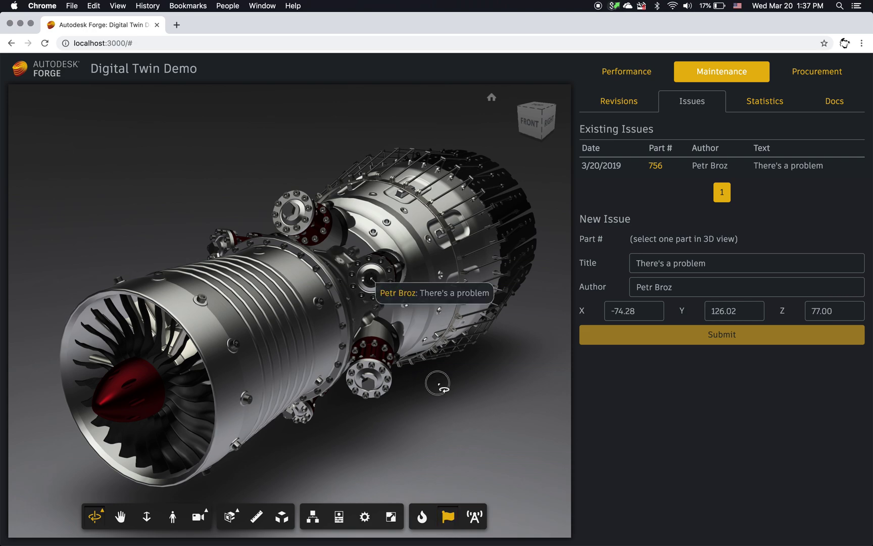
pyautogui.moveTo(437, 383); pyautogui.dragTo(417, 382)
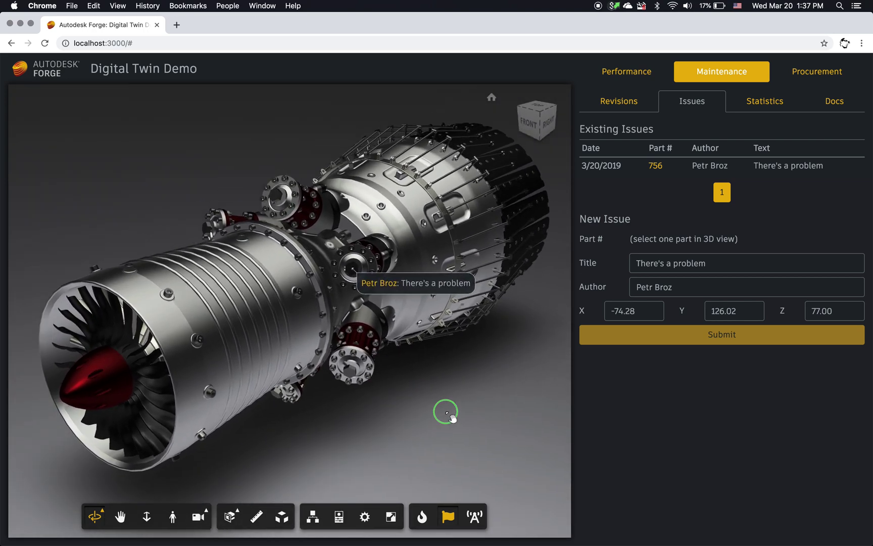
pyautogui.moveTo(444, 411); pyautogui.dragTo(427, 399)
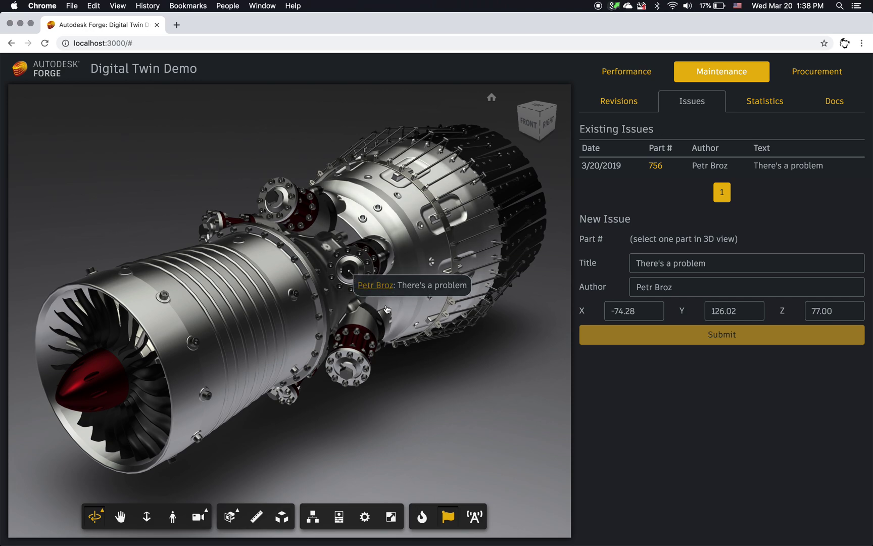
pyautogui.moveTo(394, 399); pyautogui.dragTo(429, 409)
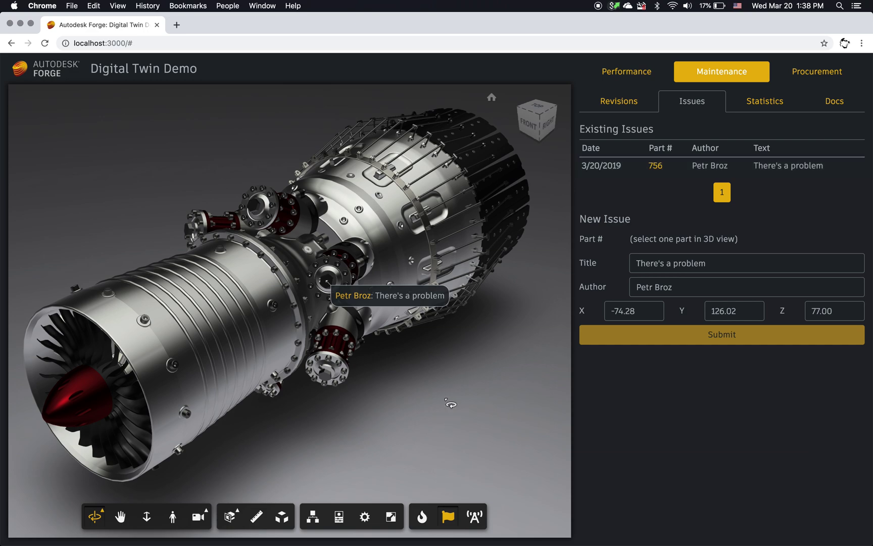
pyautogui.click(447, 516)
pyautogui.click(764, 101)
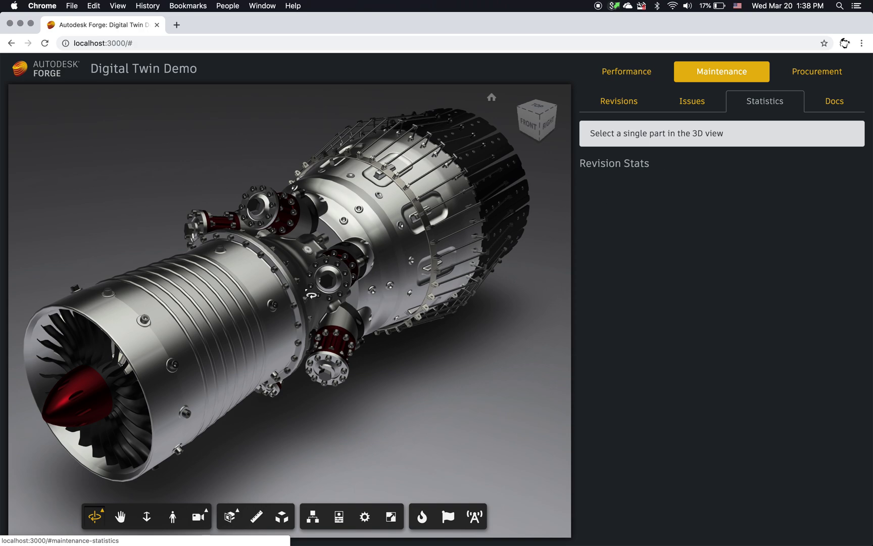
# - Chart the fan casing's monthly revision stats for Jan to Jun, then deselect it
pyautogui.click(255, 326)
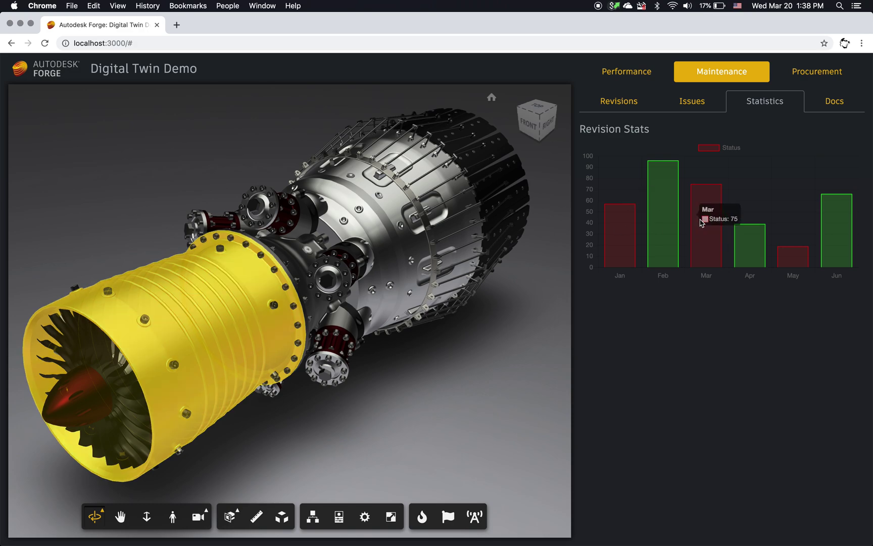
pyautogui.moveTo(624, 249)
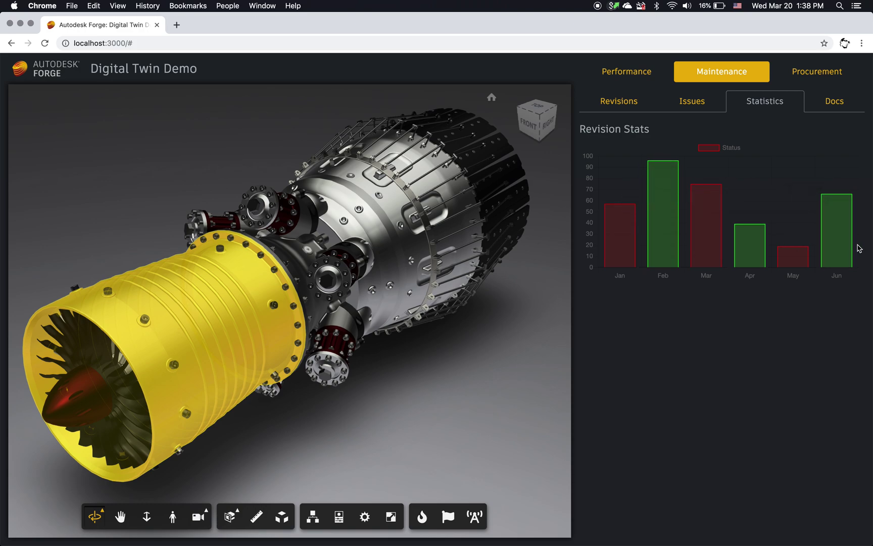
pyautogui.click(396, 406)
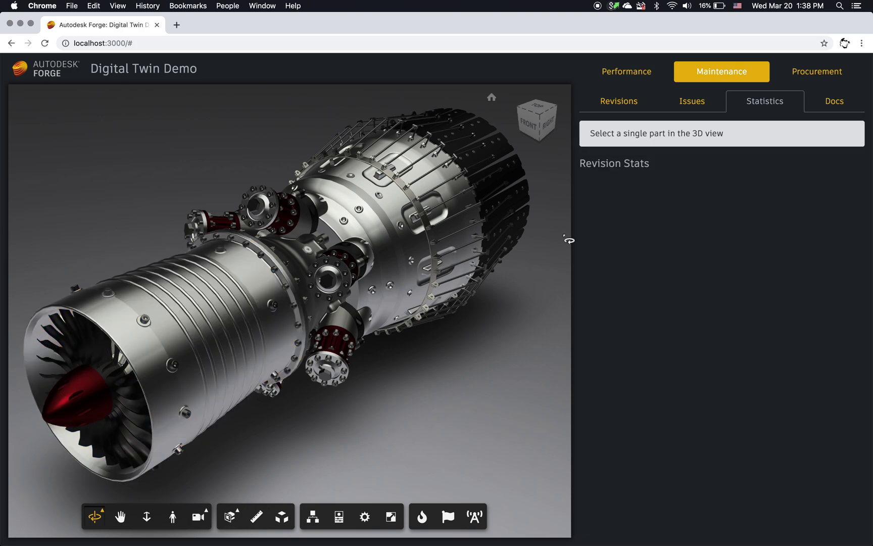
# - In the Docs panel, load the inlet cowl's documents and scroll and pan its drawings
pyautogui.click(822, 103)
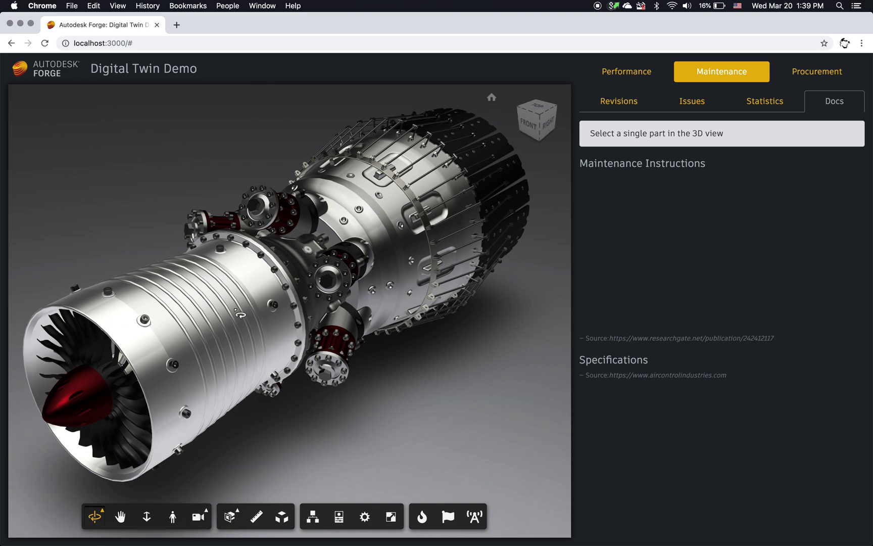
pyautogui.click(219, 309)
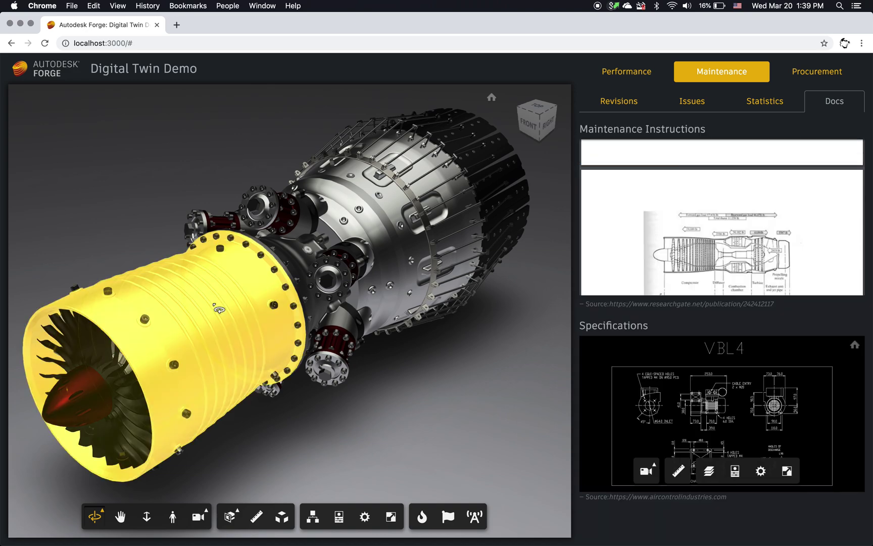
pyautogui.moveTo(672, 217)
pyautogui.scroll(-2, 695, 233)
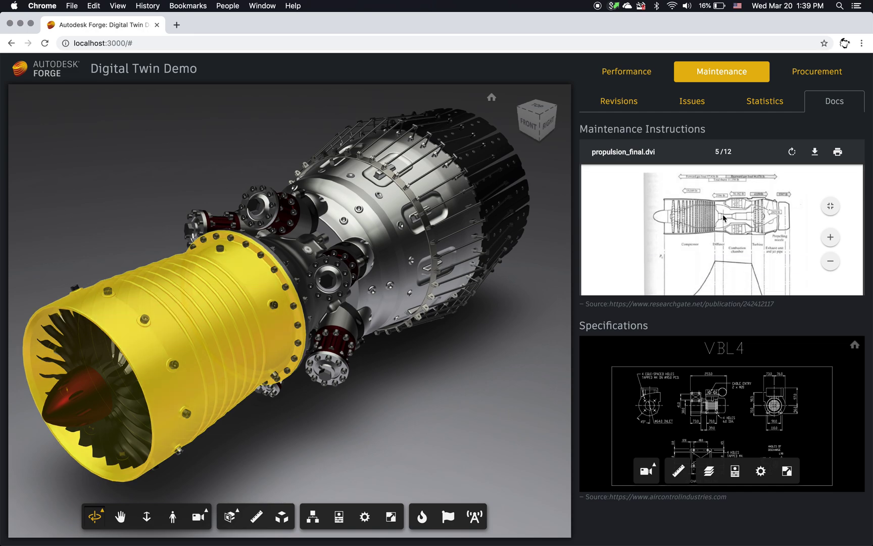
pyautogui.scroll(1, 720, 232)
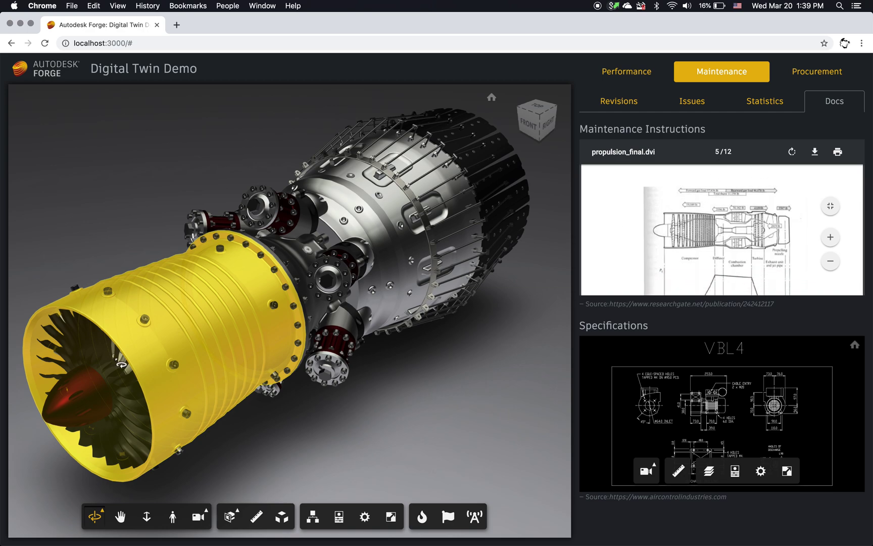
pyautogui.scroll(5, 720, 408)
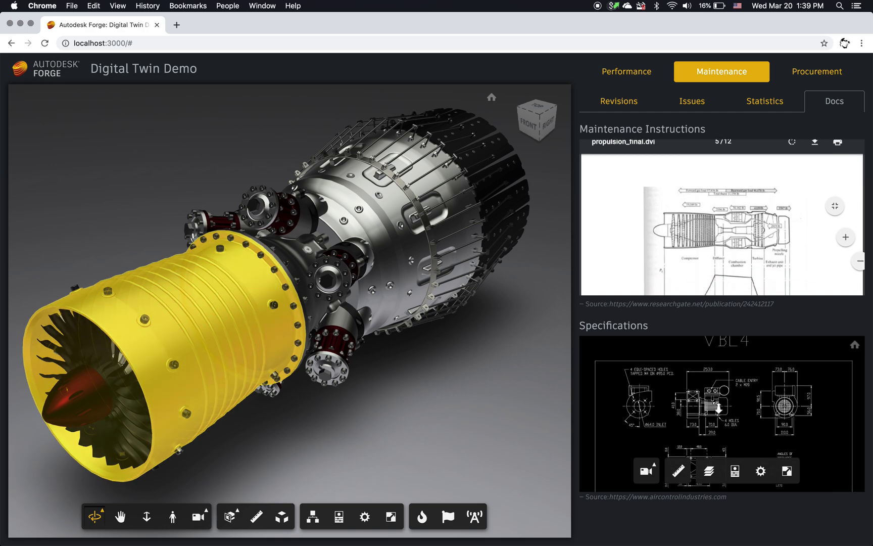
pyautogui.scroll(-6, 712, 365)
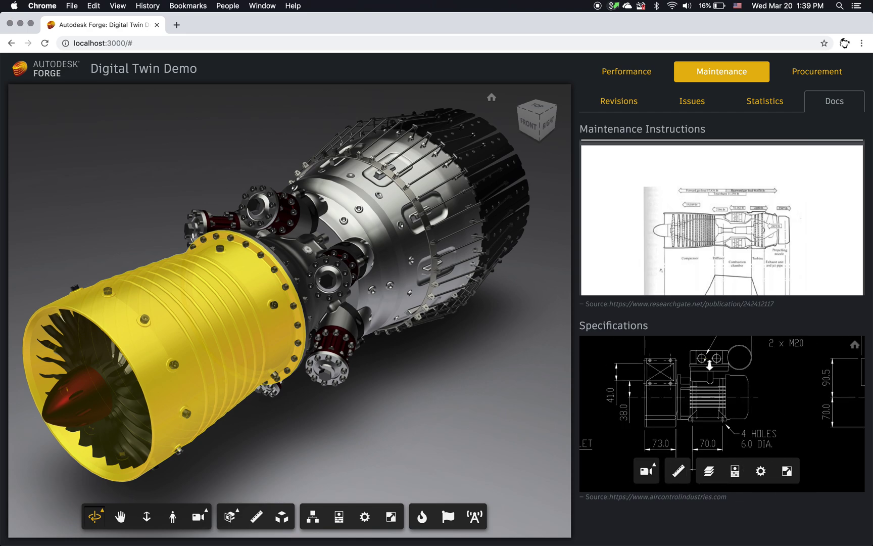
pyautogui.moveTo(729, 364)
pyautogui.mouseDown()
pyautogui.moveTo(720, 403)
pyautogui.moveTo(735, 389)
pyautogui.moveTo(735, 397)
pyautogui.mouseUp()
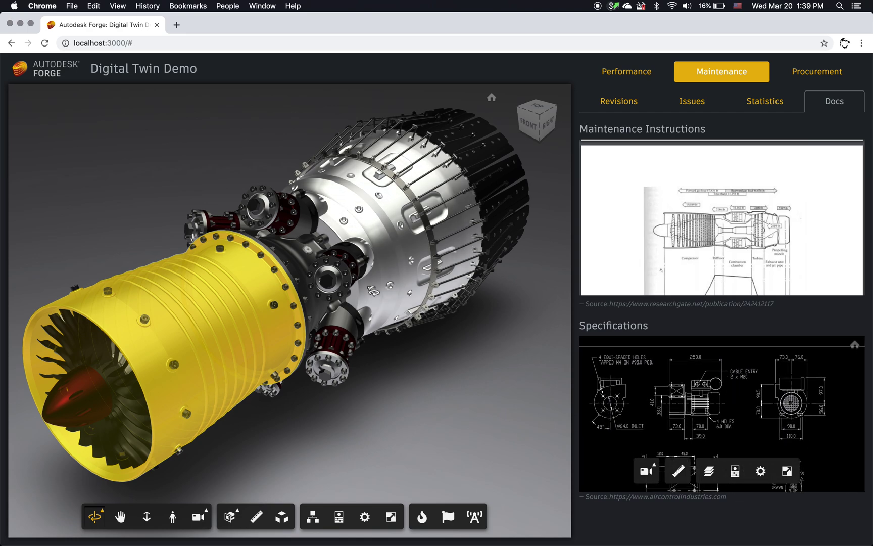
pyautogui.moveTo(708, 209)
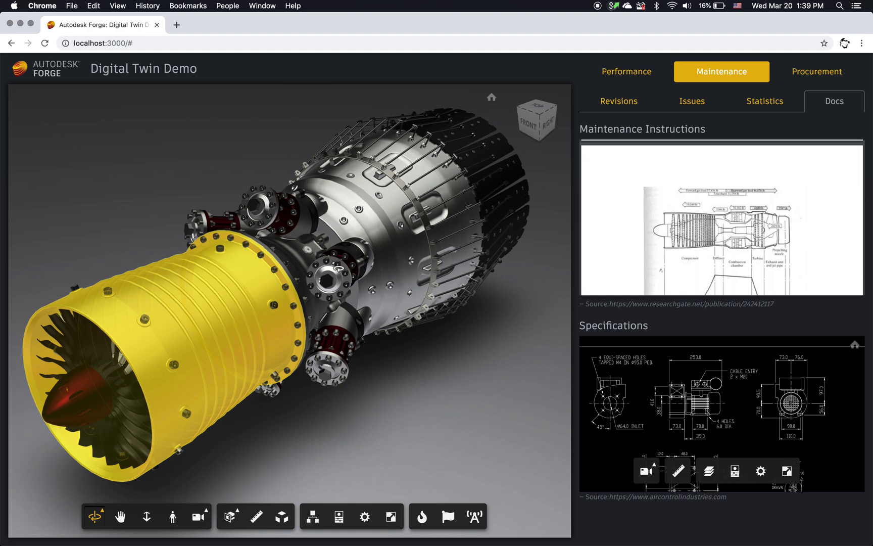
# - Load the flange part's specification drawing and pan it right and down
pyautogui.click(329, 277)
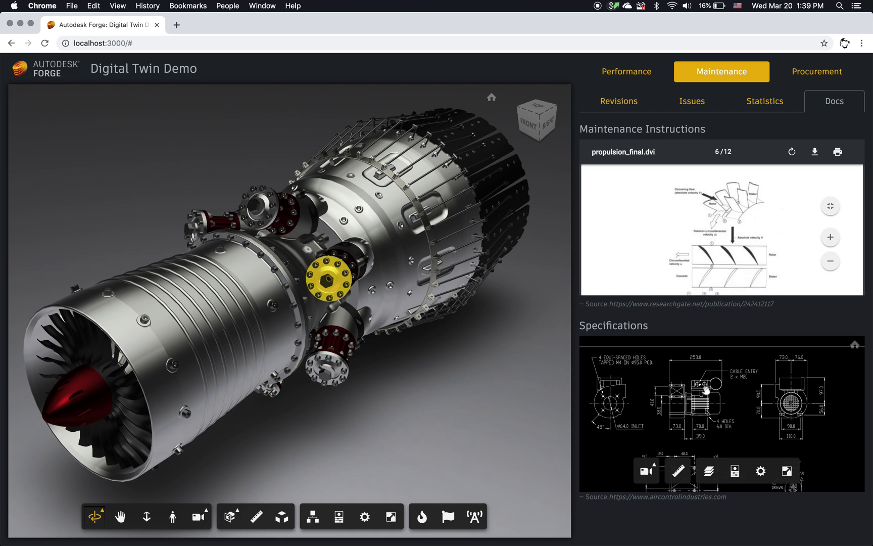
pyautogui.scroll(3, 648, 407)
pyautogui.moveTo(648, 408); pyautogui.dragTo(696, 428)
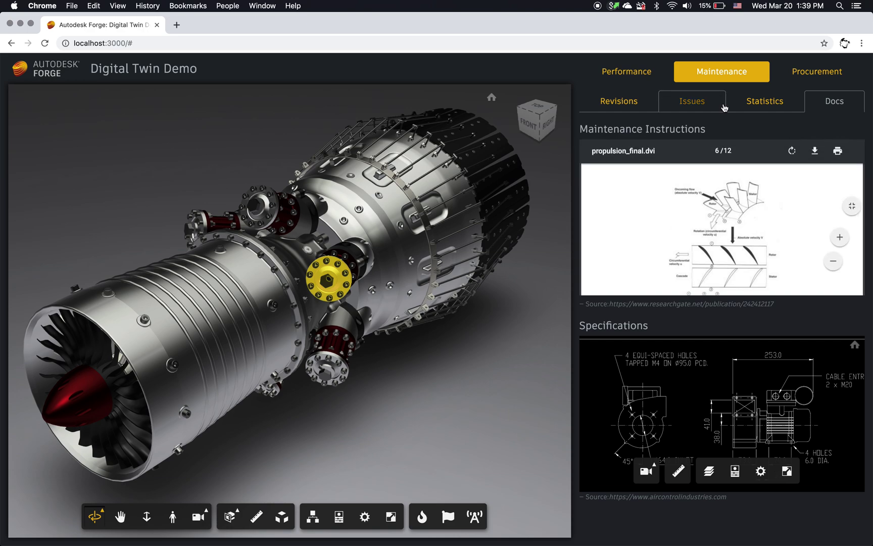
# - Purchase the middle casing part (part 5) from supplier Bar Ltd. in the Procurement panel
pyautogui.click(456, 479)
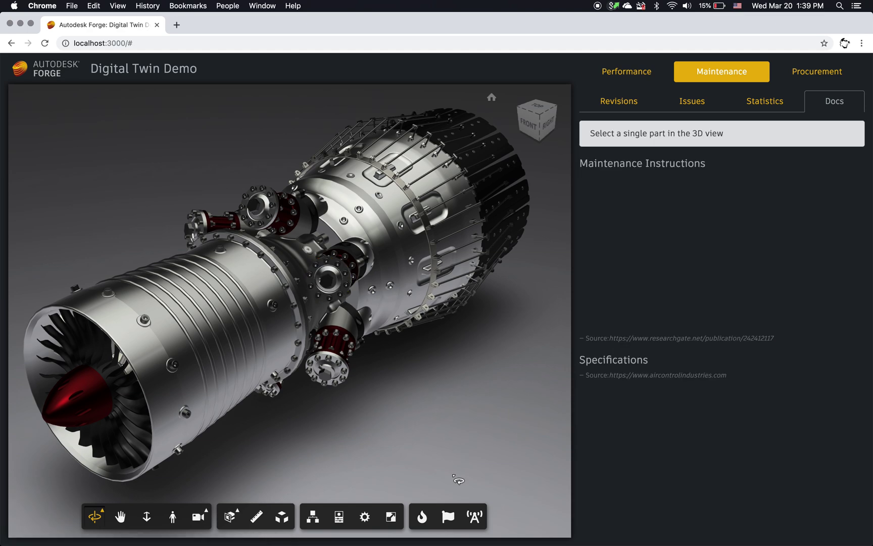
pyautogui.click(829, 74)
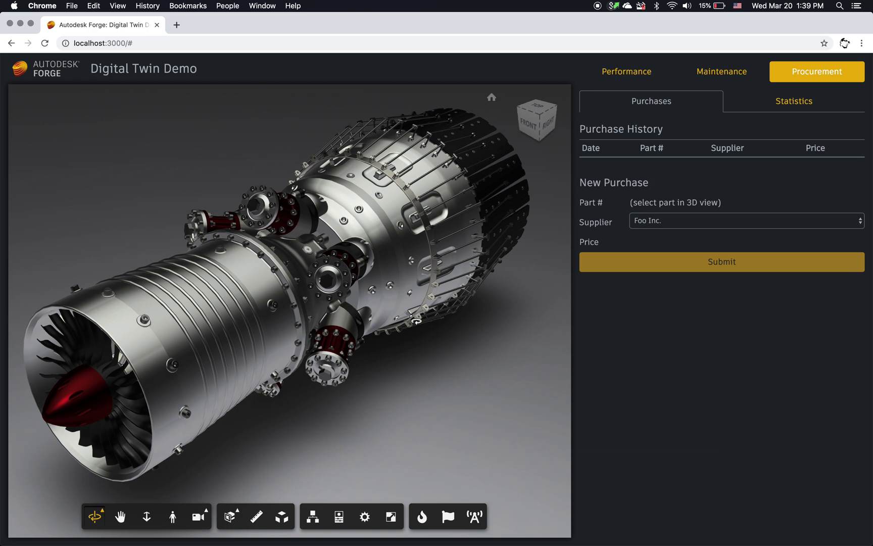
pyautogui.click(394, 213)
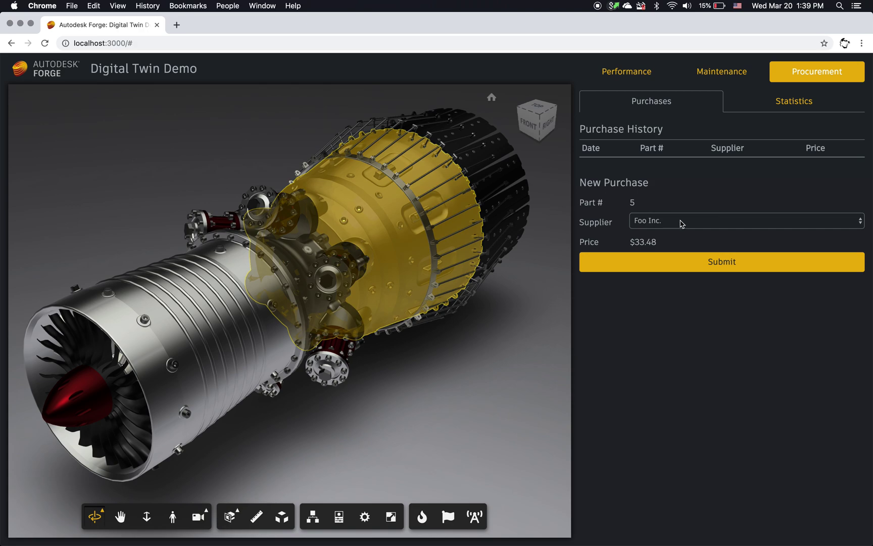
pyautogui.click(657, 224)
pyautogui.click(652, 230)
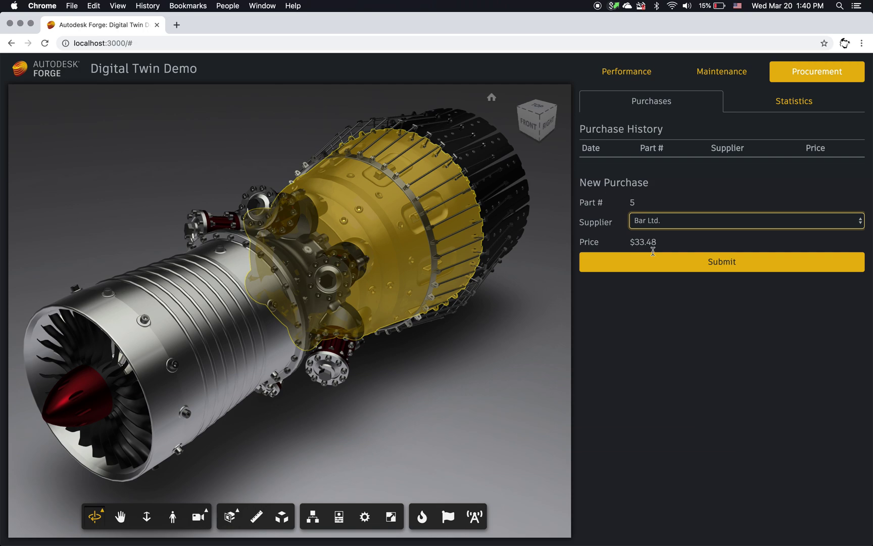
pyautogui.click(670, 266)
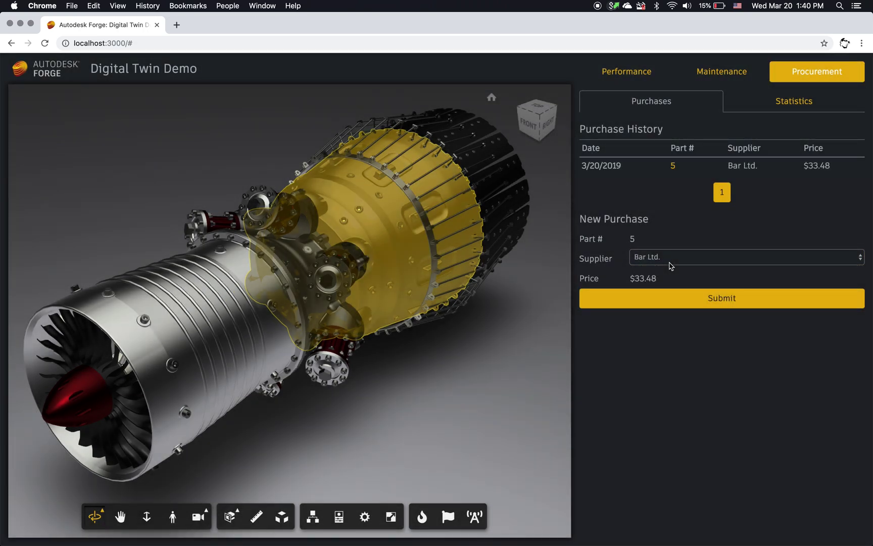
# - Locate purchased part 5 in the model, then chart the casing part's price in Procurement Statistics
pyautogui.click(518, 321)
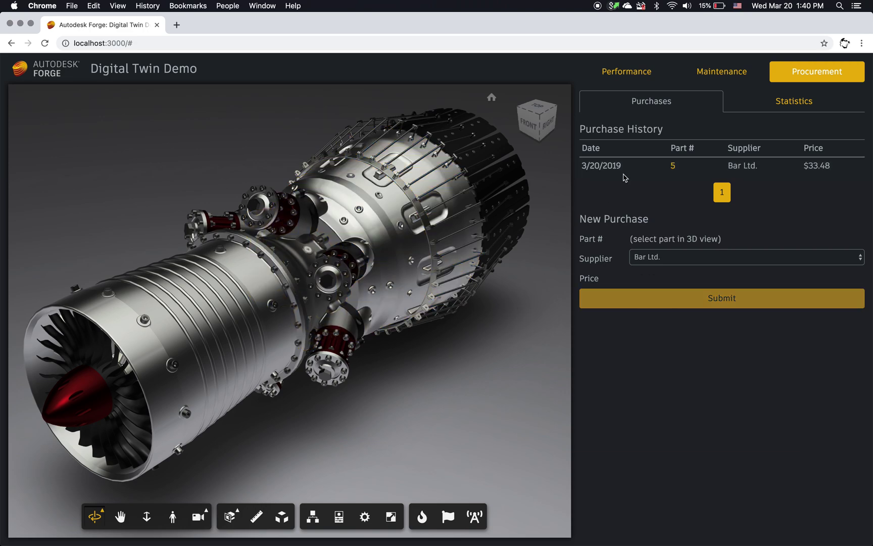
pyautogui.click(673, 167)
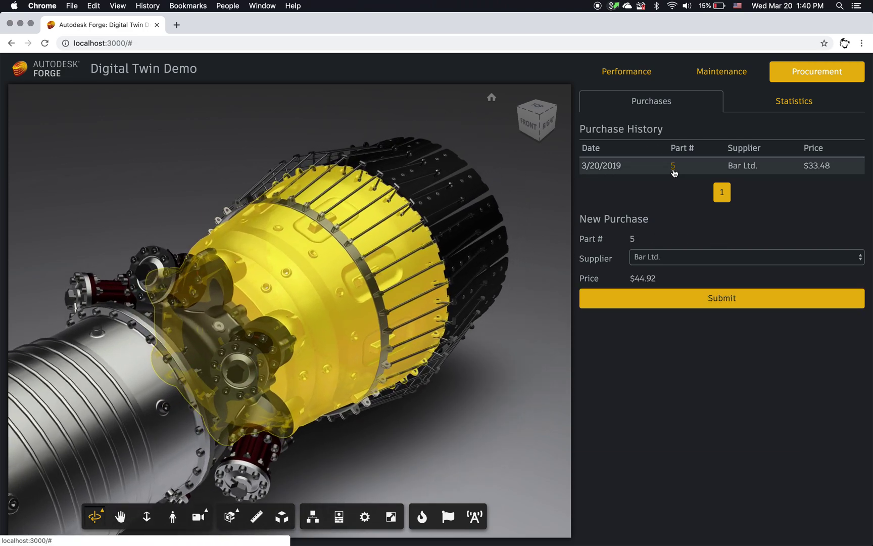
pyautogui.click(517, 429)
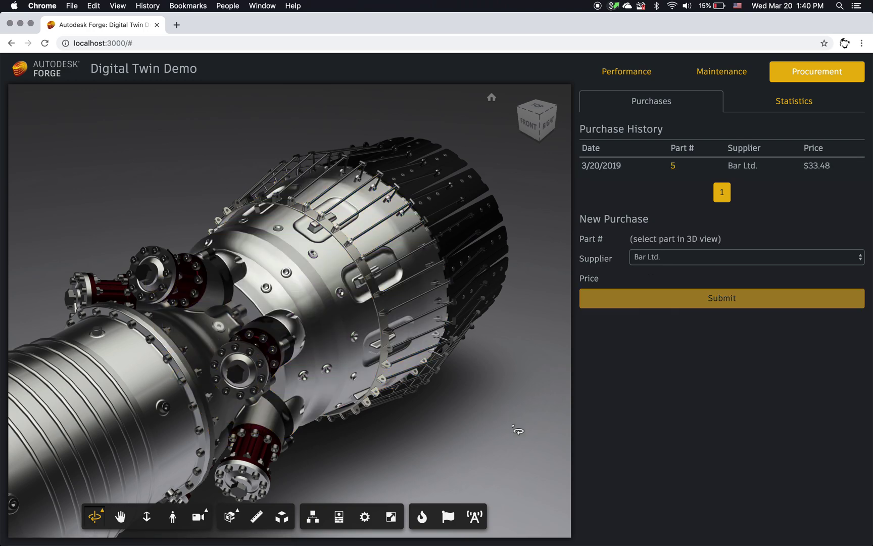
pyautogui.doubleClick(511, 426)
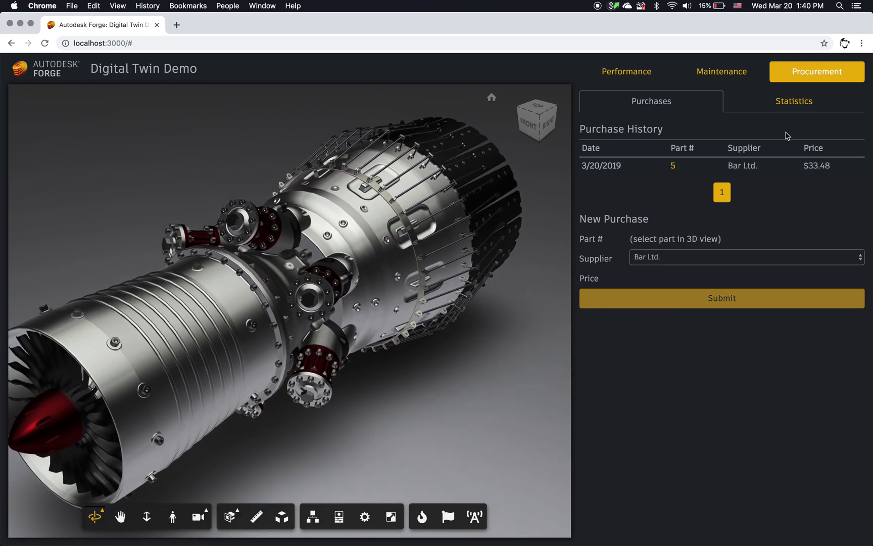
pyautogui.click(781, 103)
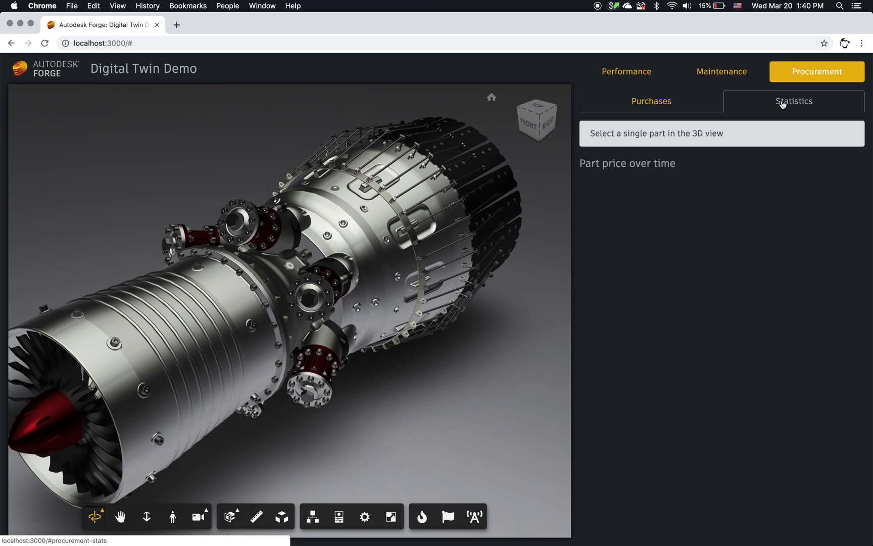
pyautogui.click(362, 246)
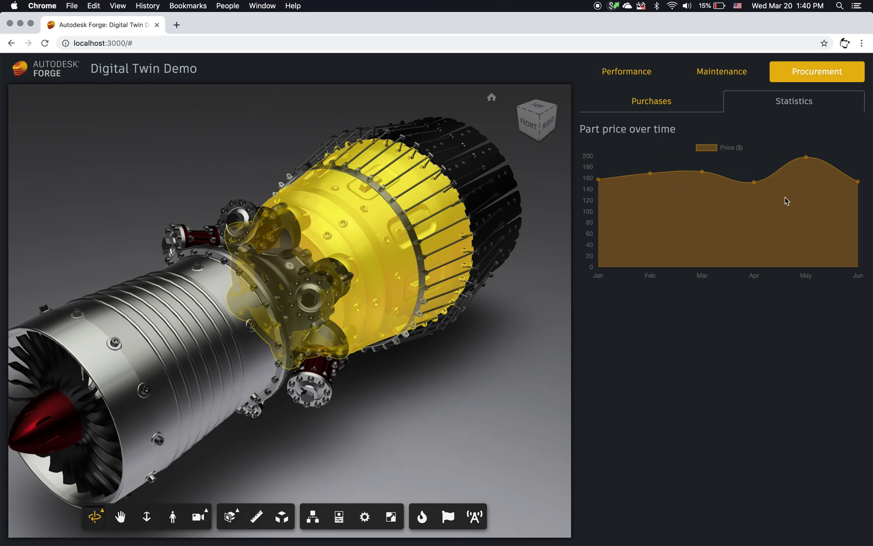
# - Show the Performance panel with no part selected and turn on the issue markers
pyautogui.click(607, 69)
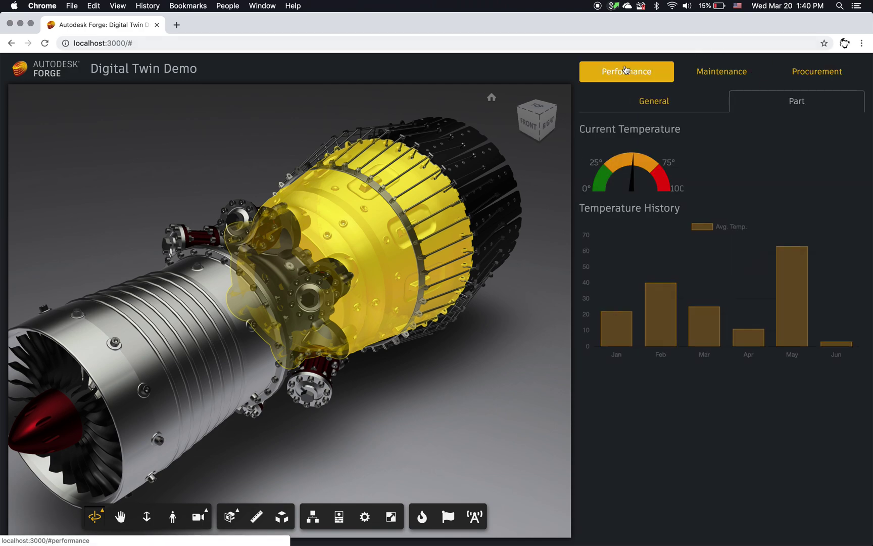
pyautogui.click(429, 409)
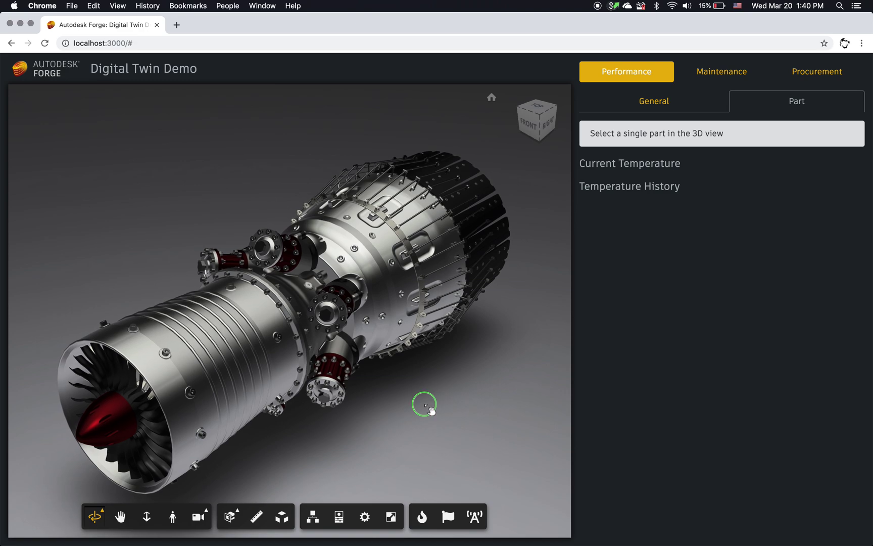
pyautogui.moveTo(418, 430)
pyautogui.mouseDown()
pyautogui.moveTo(414, 414)
pyautogui.moveTo(423, 430)
pyautogui.mouseUp()
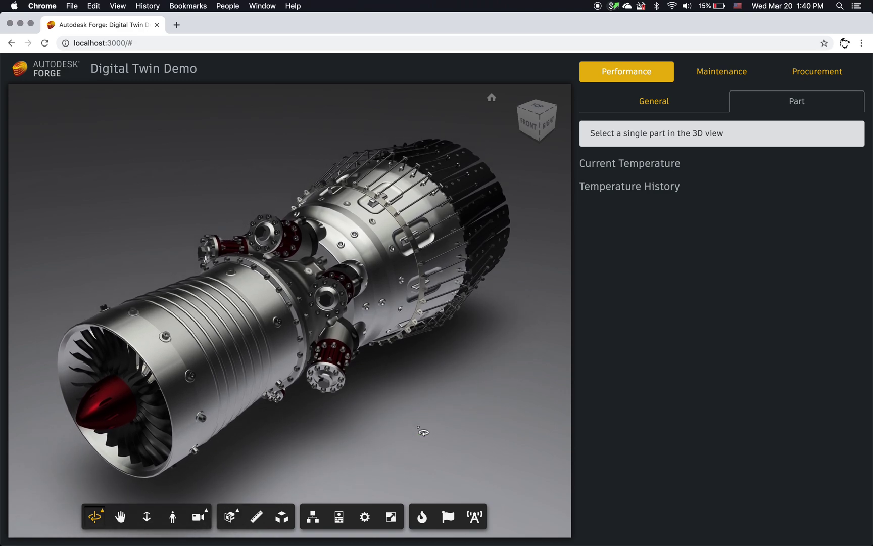
pyautogui.click(456, 517)
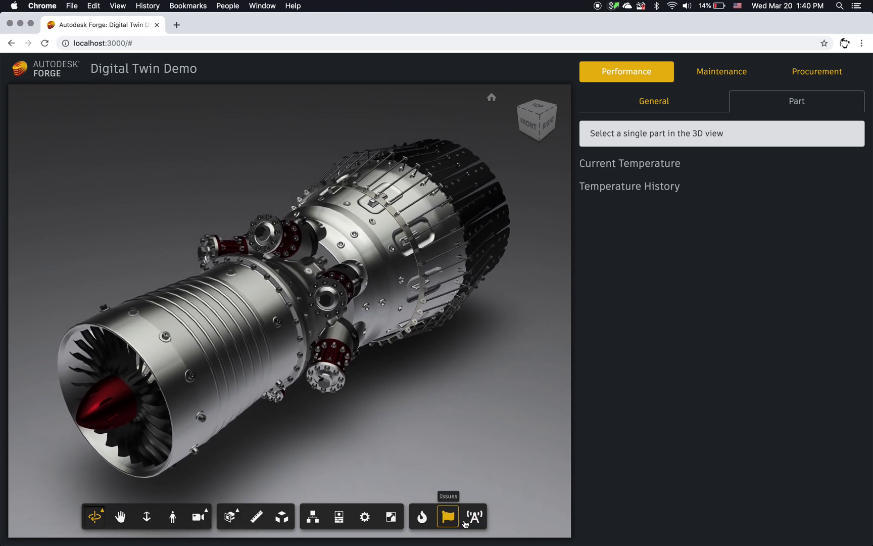
pyautogui.click(422, 517)
pyautogui.click(456, 517)
# - Fly to the reported issue on the fan, return to the full engine, and hide the markers
pyautogui.moveTo(404, 444); pyautogui.dragTo(432, 417)
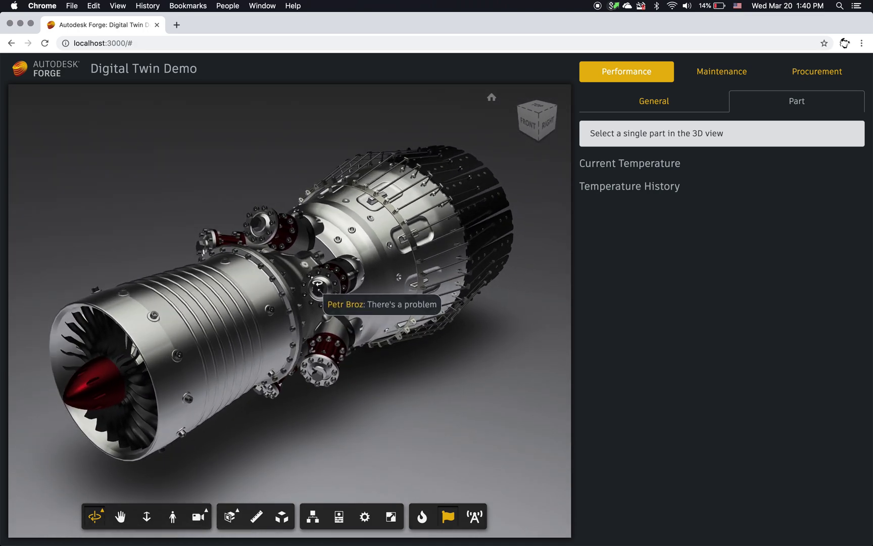
pyautogui.click(317, 285)
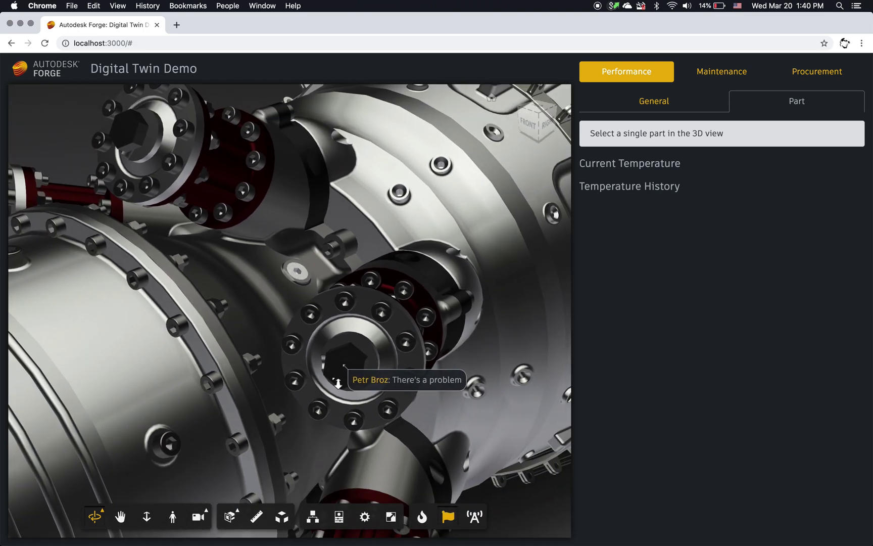
pyautogui.click(345, 367)
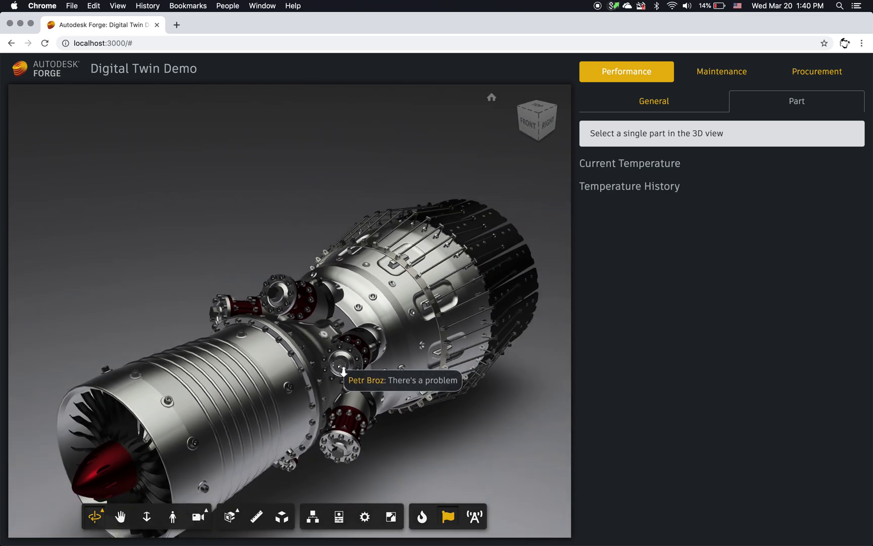
pyautogui.click(448, 516)
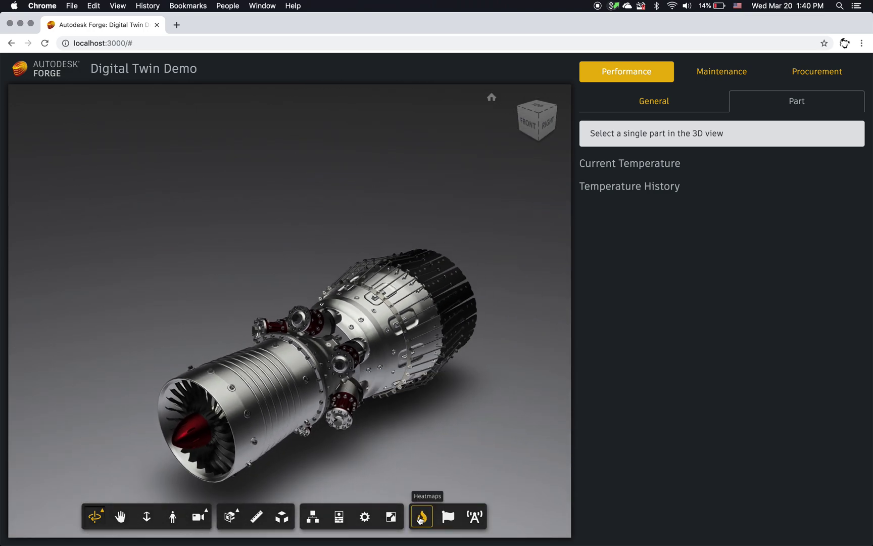
pyautogui.click(423, 518)
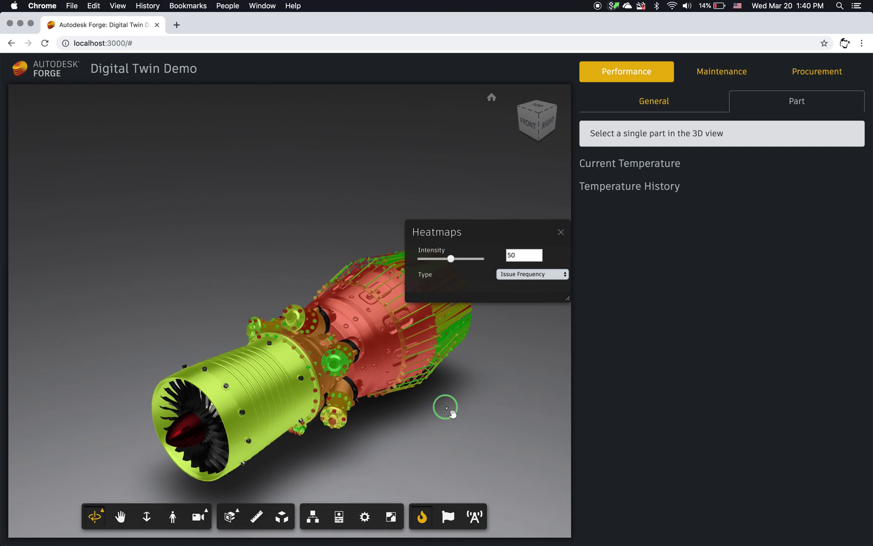
pyautogui.moveTo(444, 408); pyautogui.dragTo(398, 342)
pyautogui.moveTo(502, 228); pyautogui.dragTo(484, 415)
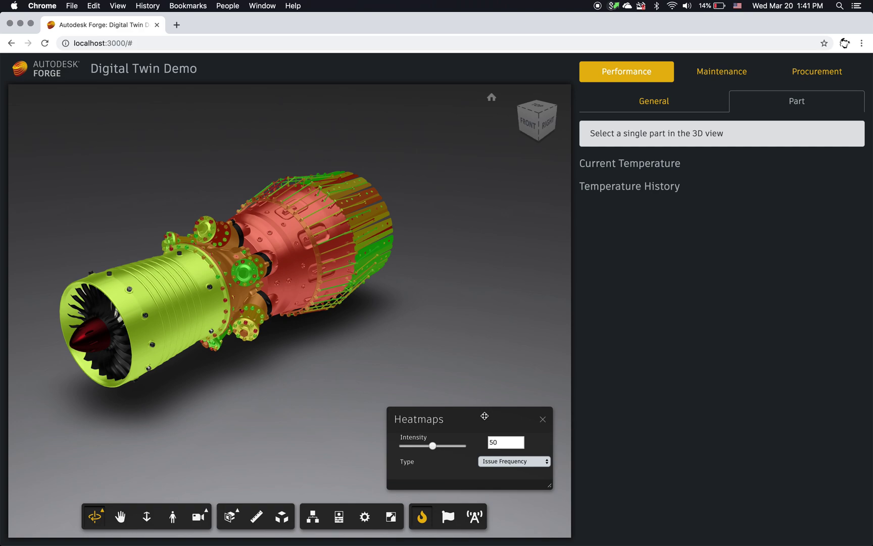
pyautogui.click(514, 463)
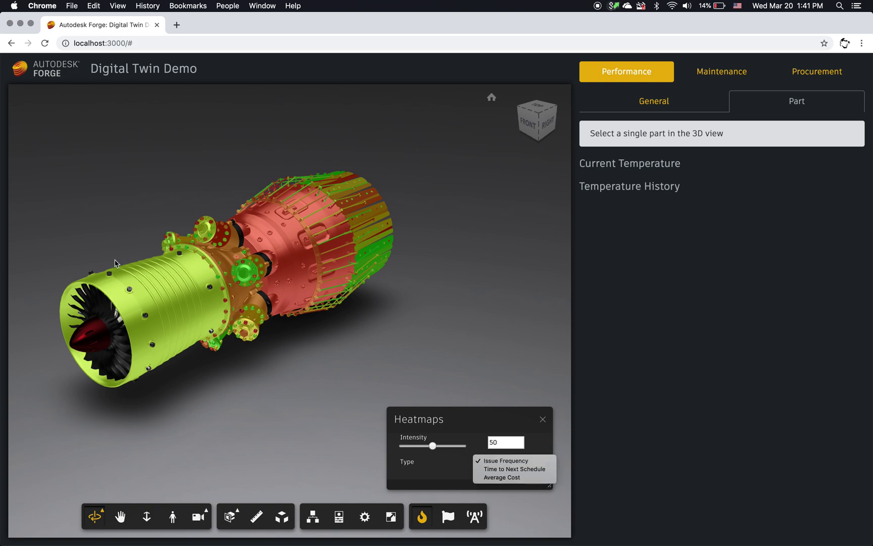
pyautogui.click(499, 462)
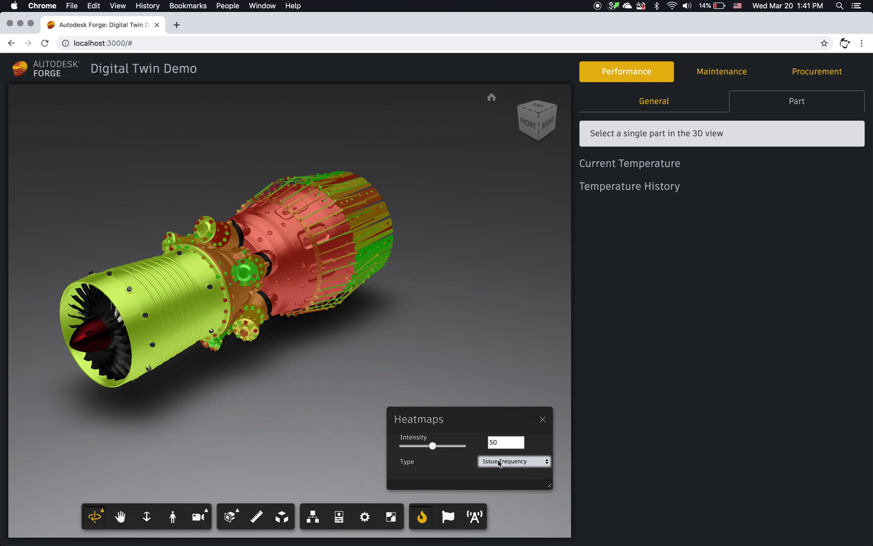
pyautogui.click(499, 461)
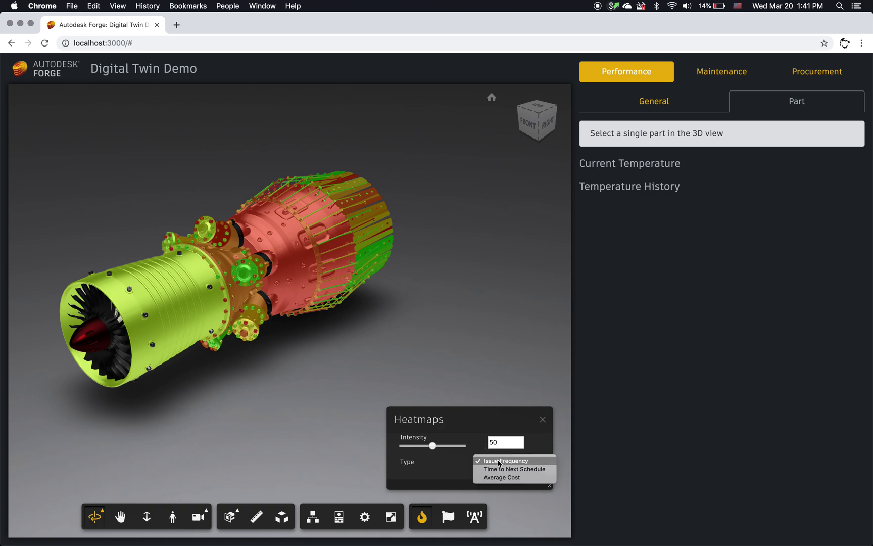
pyautogui.click(509, 469)
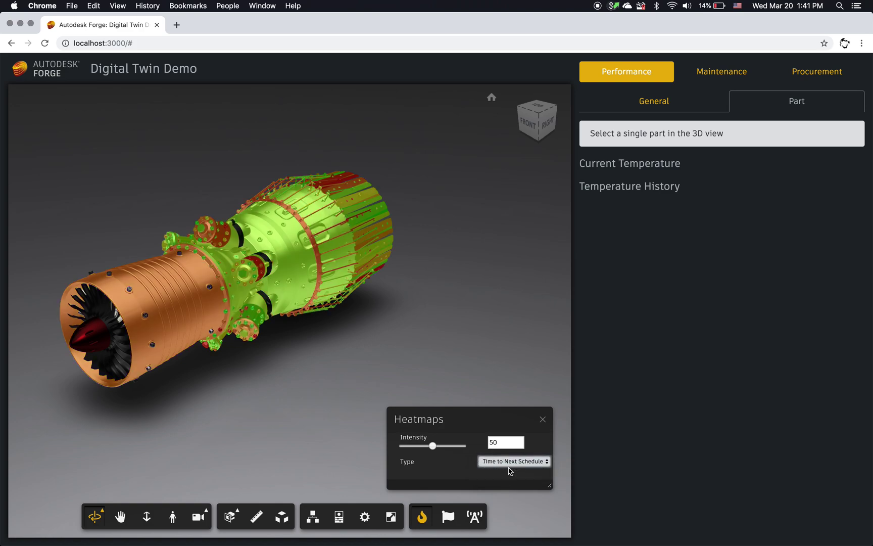
pyautogui.click(507, 461)
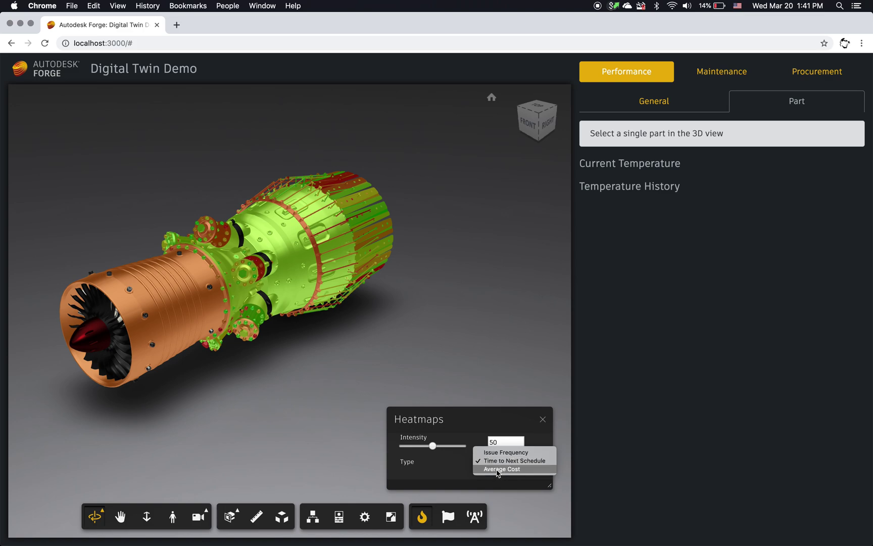
pyautogui.click(497, 470)
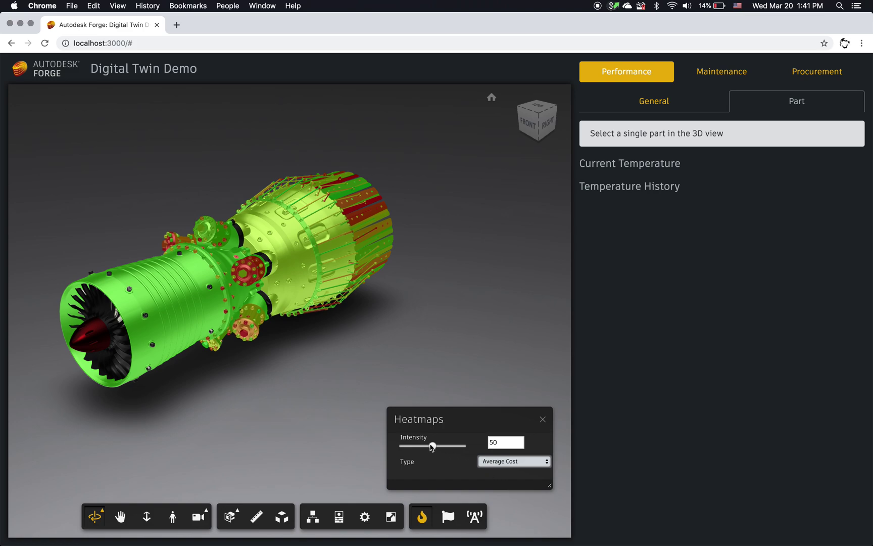
pyautogui.moveTo(432, 447); pyautogui.dragTo(453, 446)
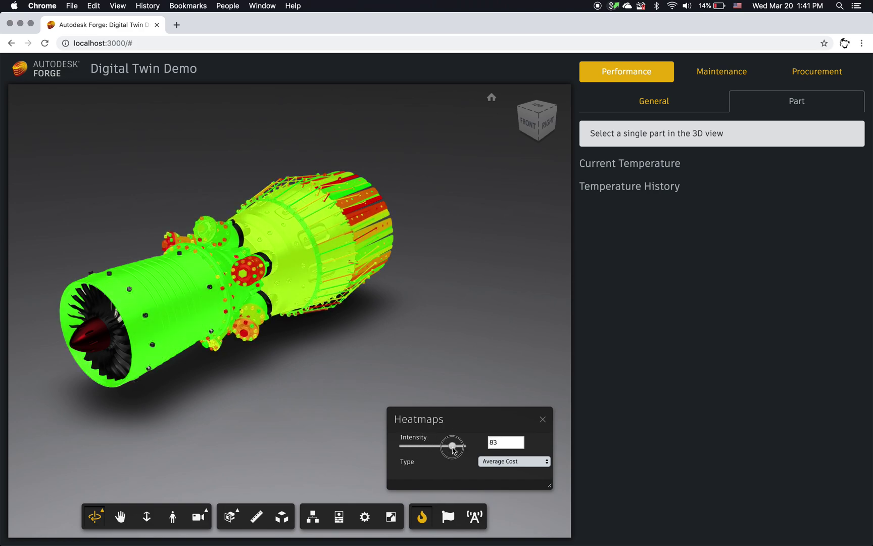
pyautogui.click(422, 516)
pyautogui.moveTo(407, 334); pyautogui.dragTo(494, 376)
pyautogui.moveTo(397, 407); pyautogui.dragTo(425, 388)
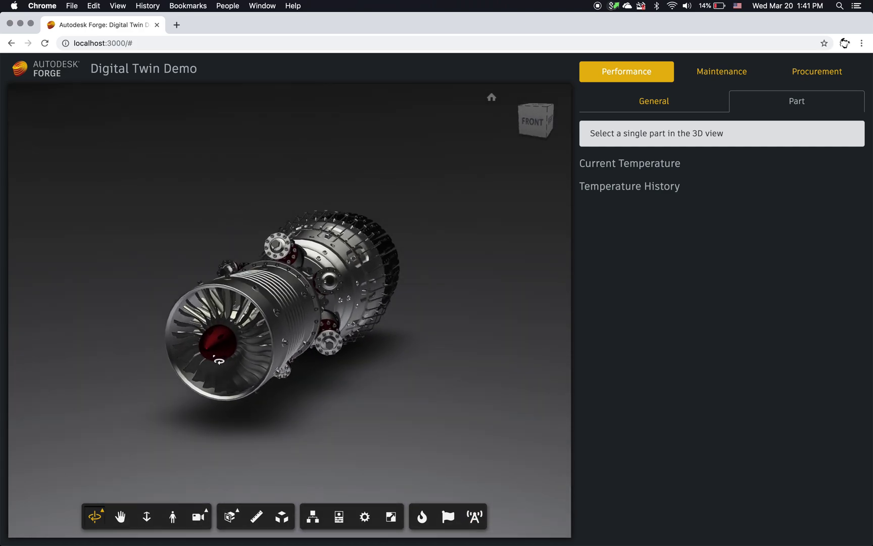
# - Zoom in on the engine's front, select the fan, and start the fan blade animation
pyautogui.scroll(2, 226, 361)
pyautogui.scroll(3, 225, 360)
pyautogui.moveTo(228, 360); pyautogui.dragTo(365, 392)
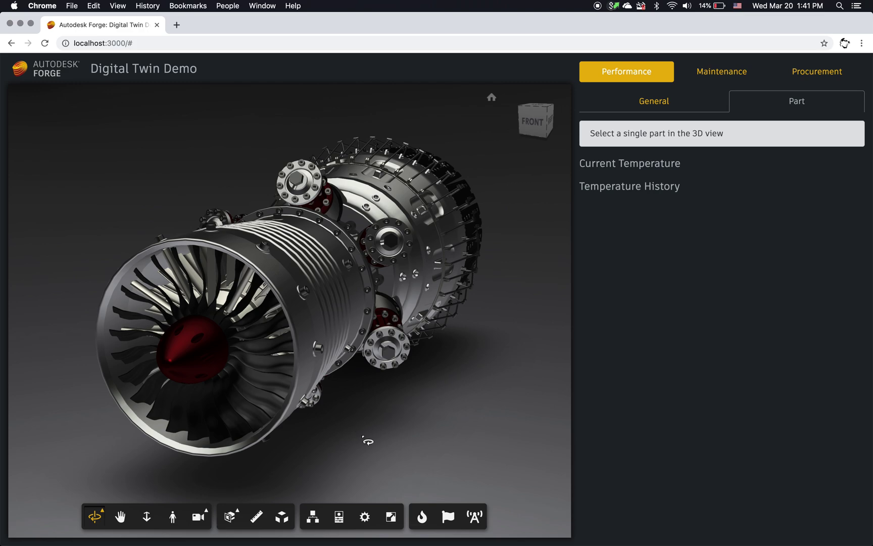
pyautogui.click(212, 308)
pyautogui.click(467, 471)
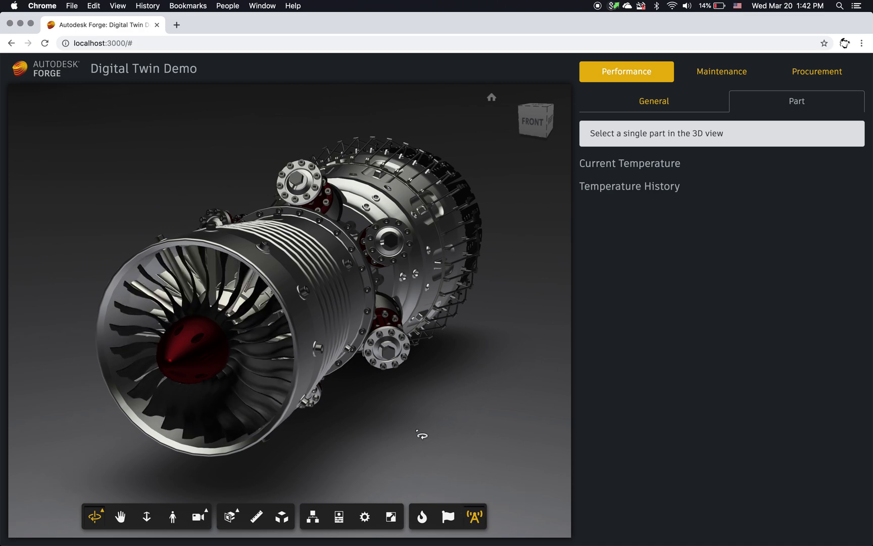
pyautogui.moveTo(421, 432); pyautogui.dragTo(447, 445)
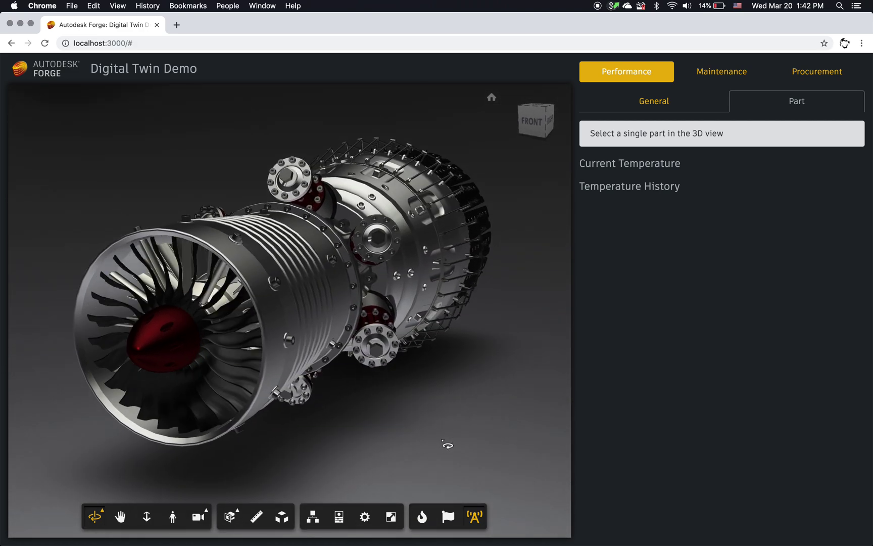